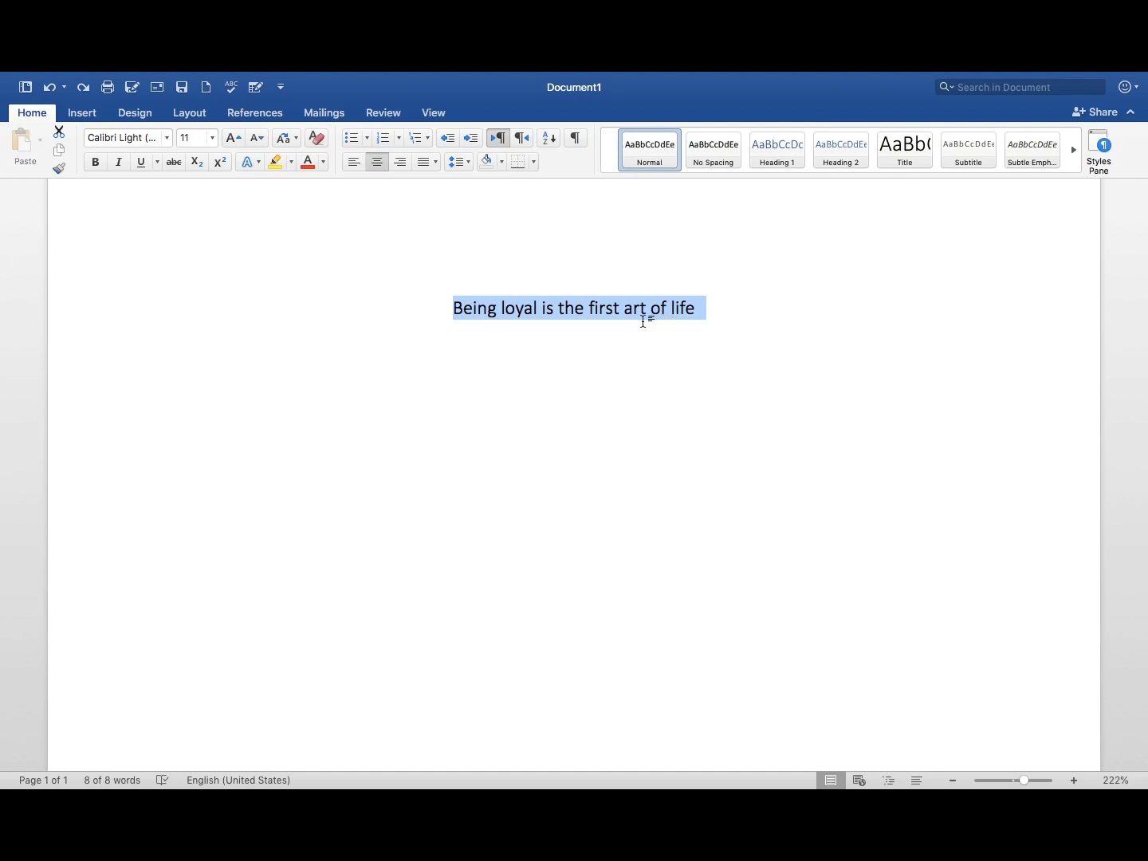
Change the font of the selected sentence "Being loyal is the first art of life" to Abril Fatface
left_click(169, 140)
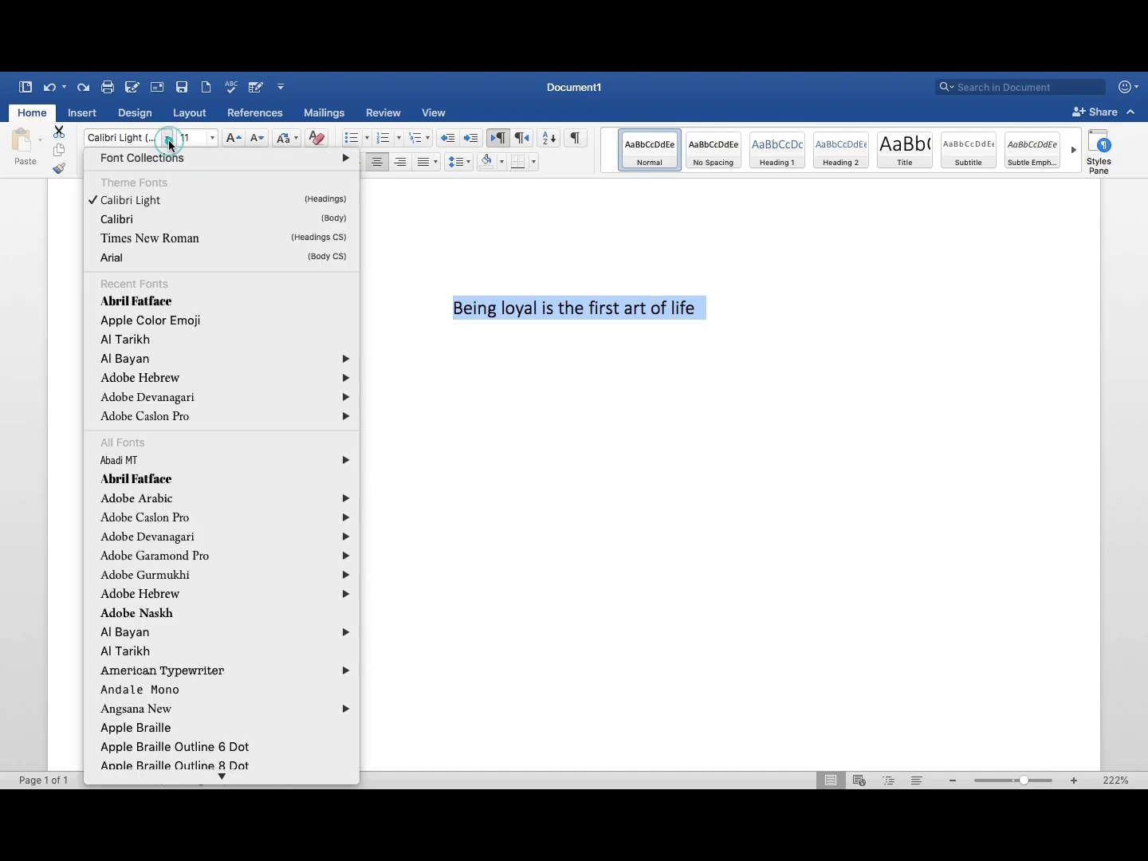
scroll(177, 357, "down", 10)
scroll(176, 359, "down", 20)
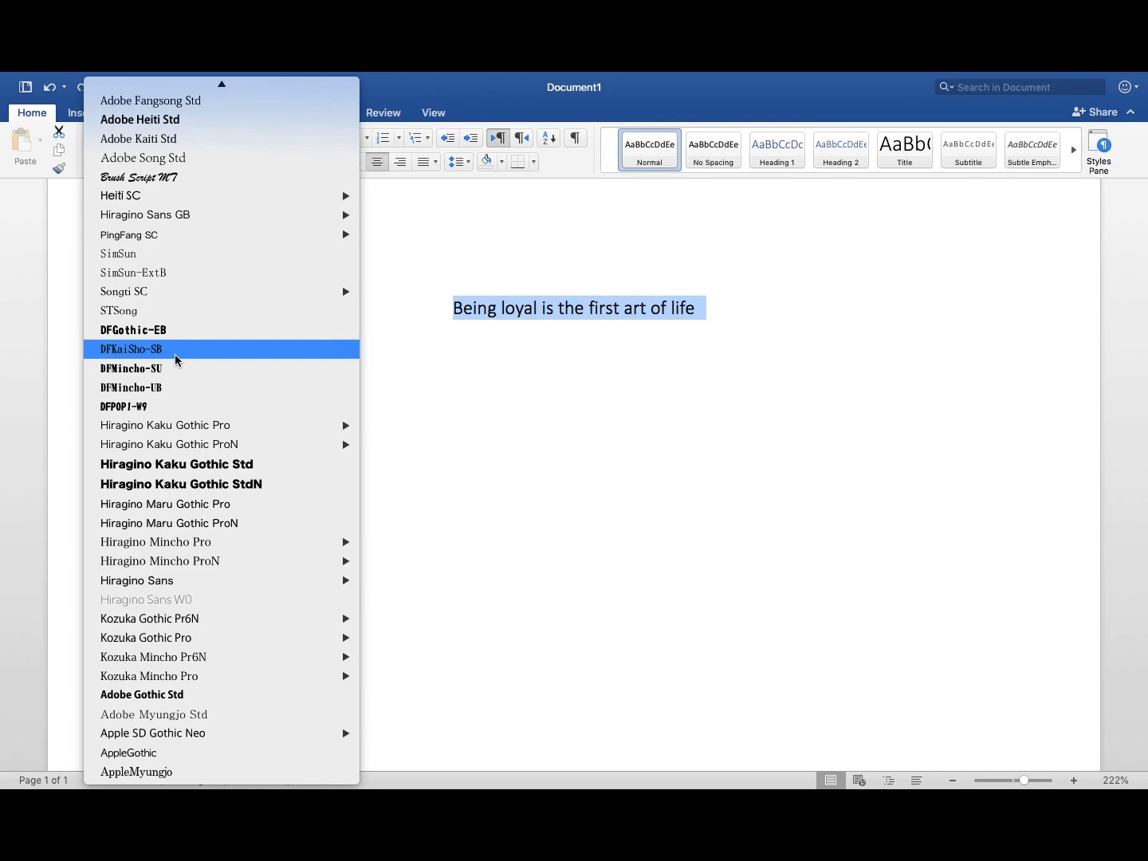
scroll(177, 361, "up", 20)
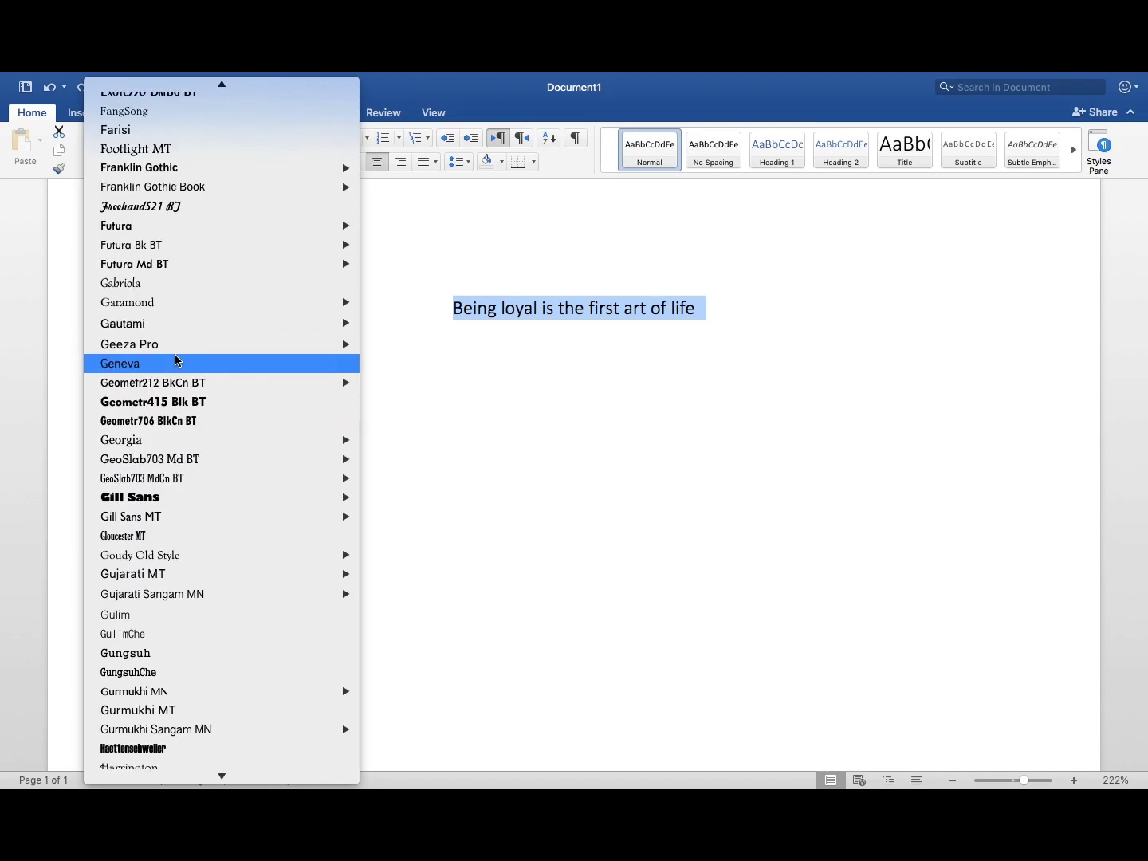
scroll(177, 360, "up", 20)
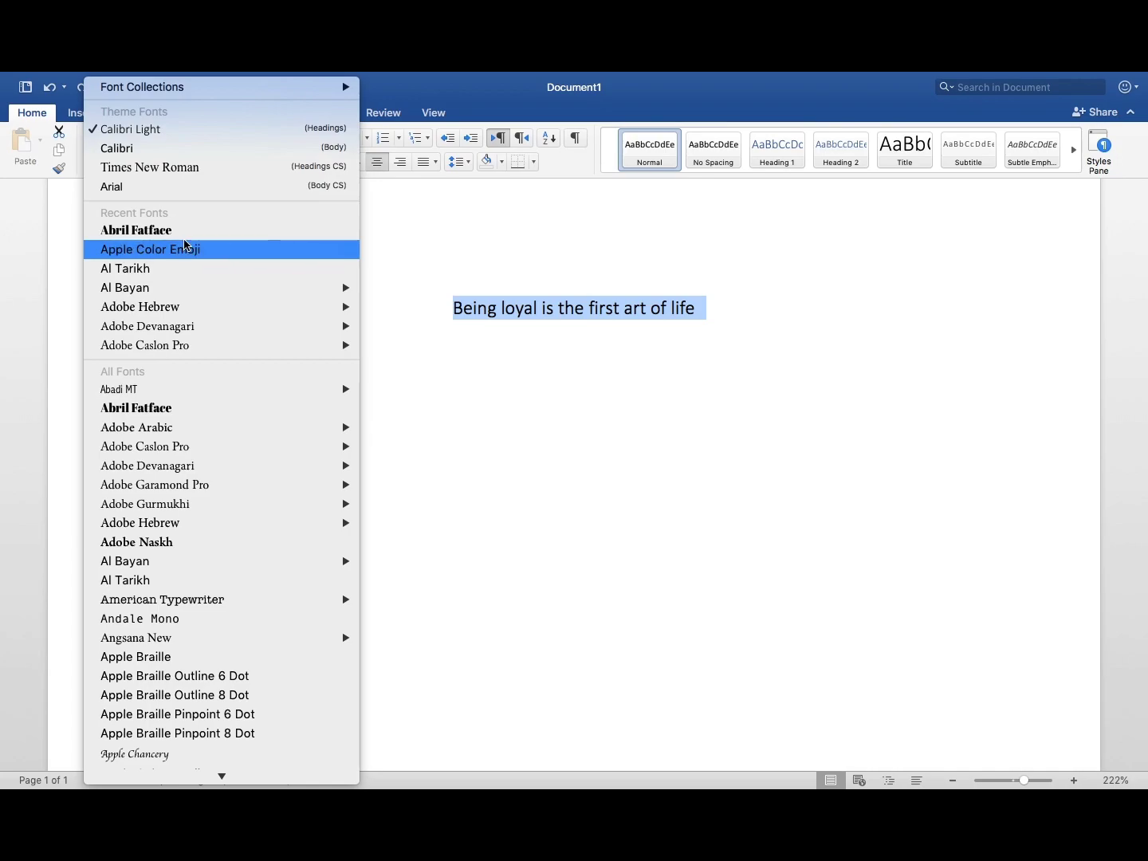
scroll(183, 286, "down", 10)
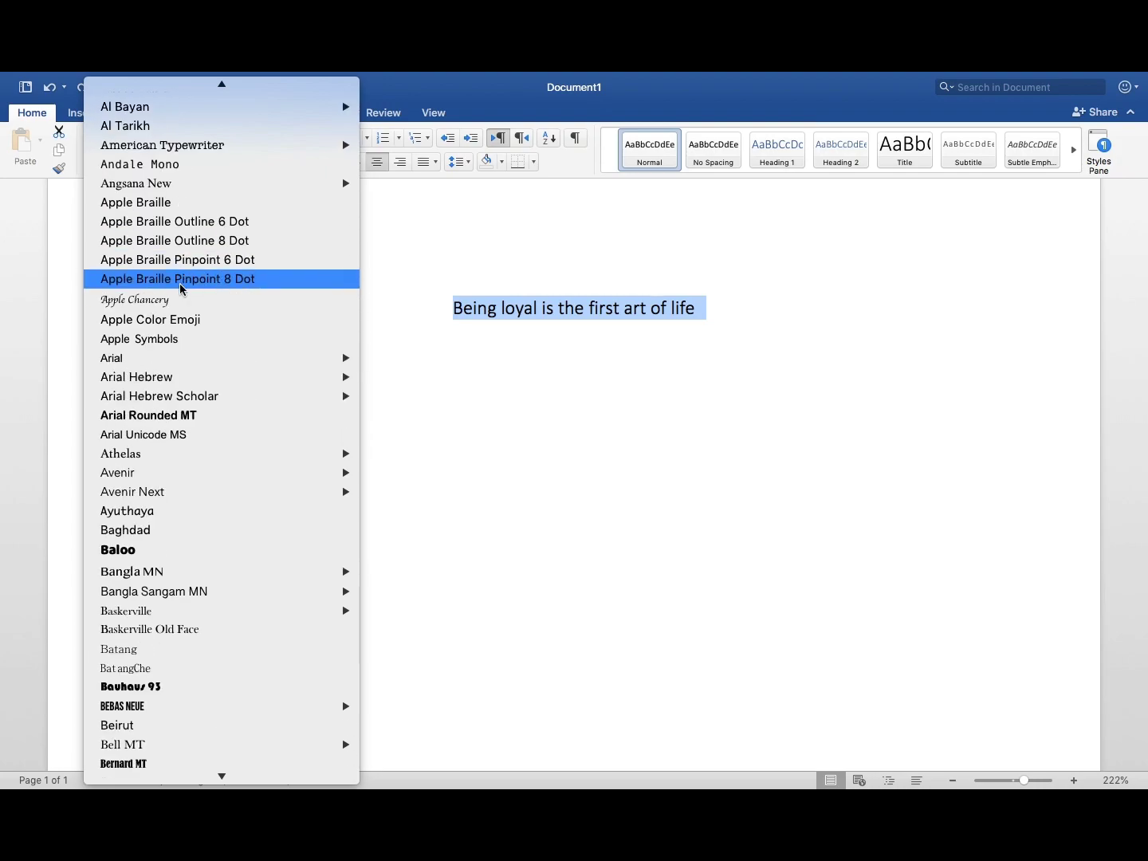
scroll(183, 288, "down", 1)
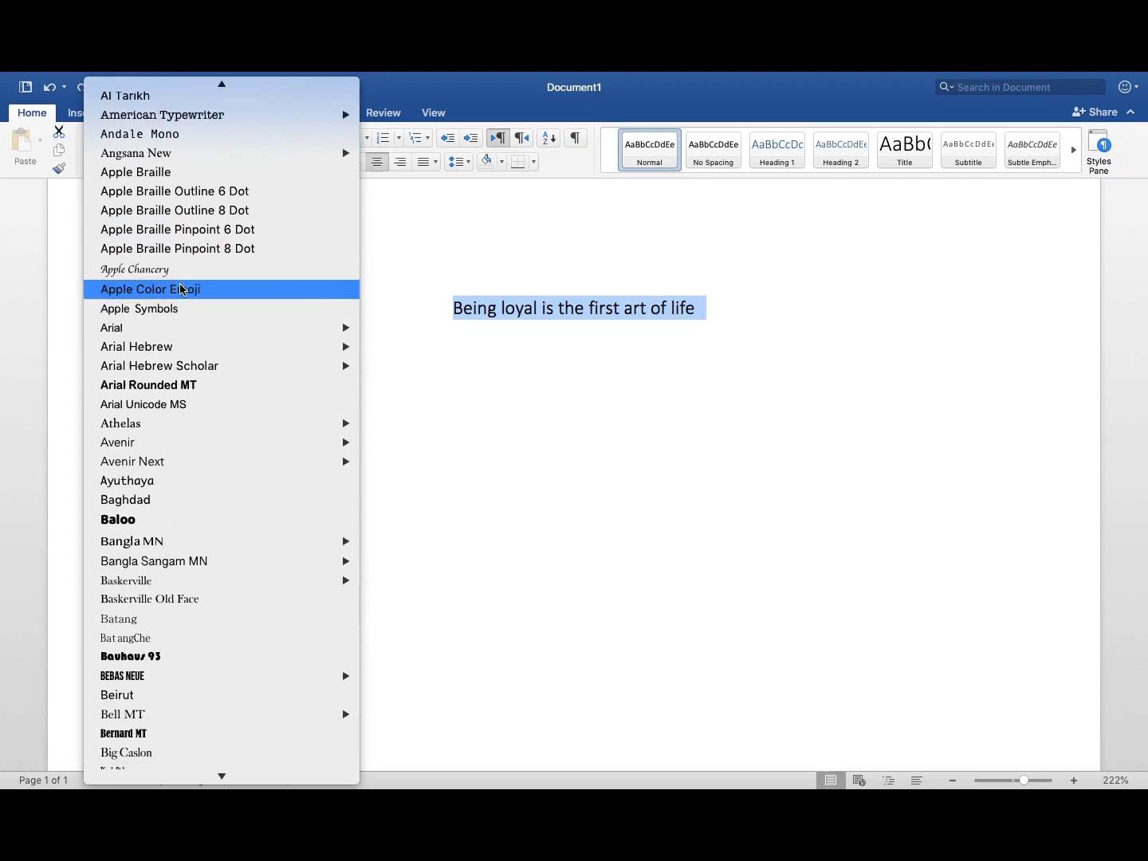
scroll(183, 289, "down", 3)
scroll(182, 288, "down", 3)
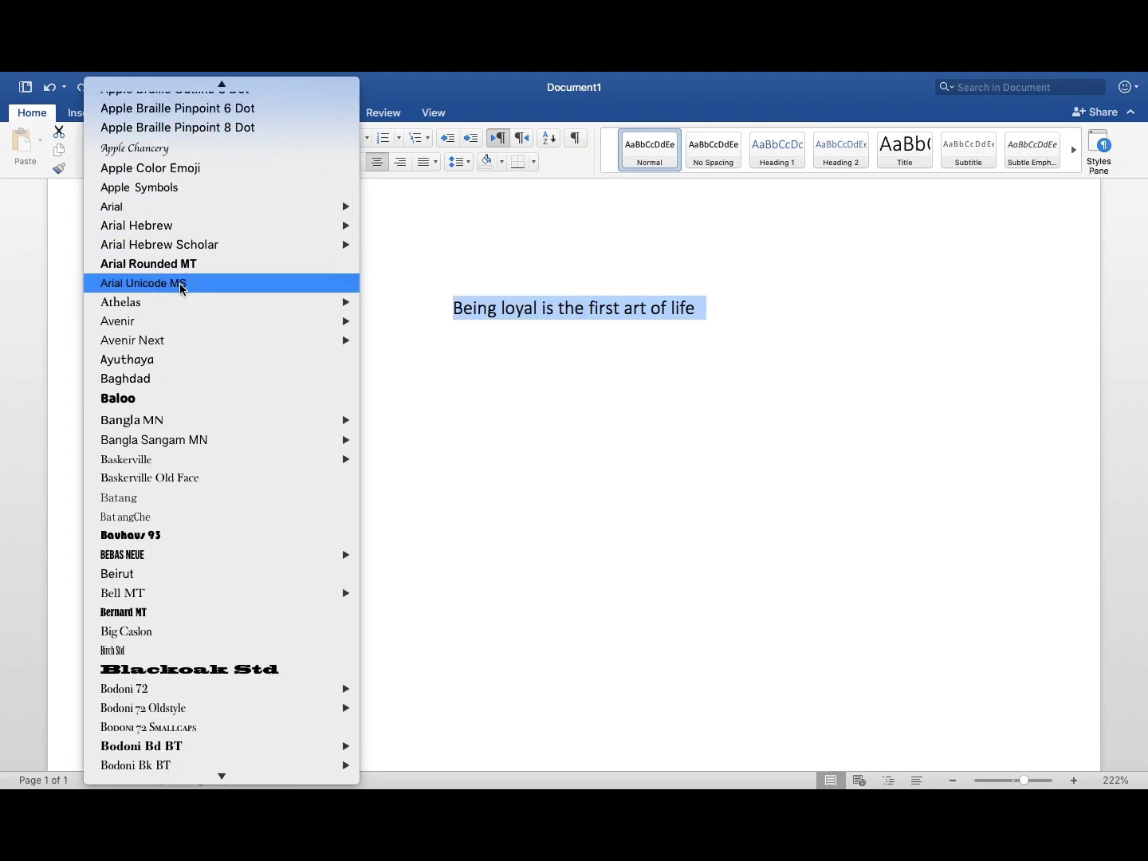
scroll(183, 290, "down", 2)
scroll(183, 289, "up", 5)
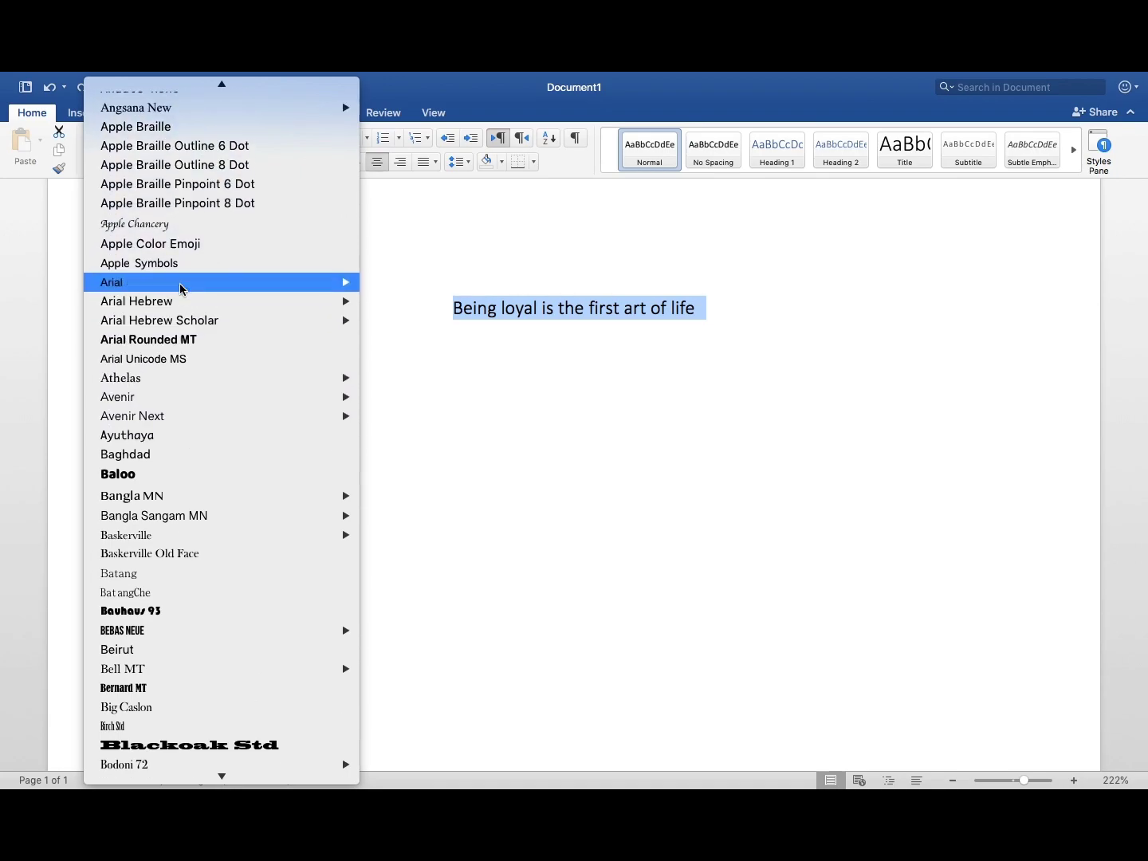
scroll(184, 289, "up", 10)
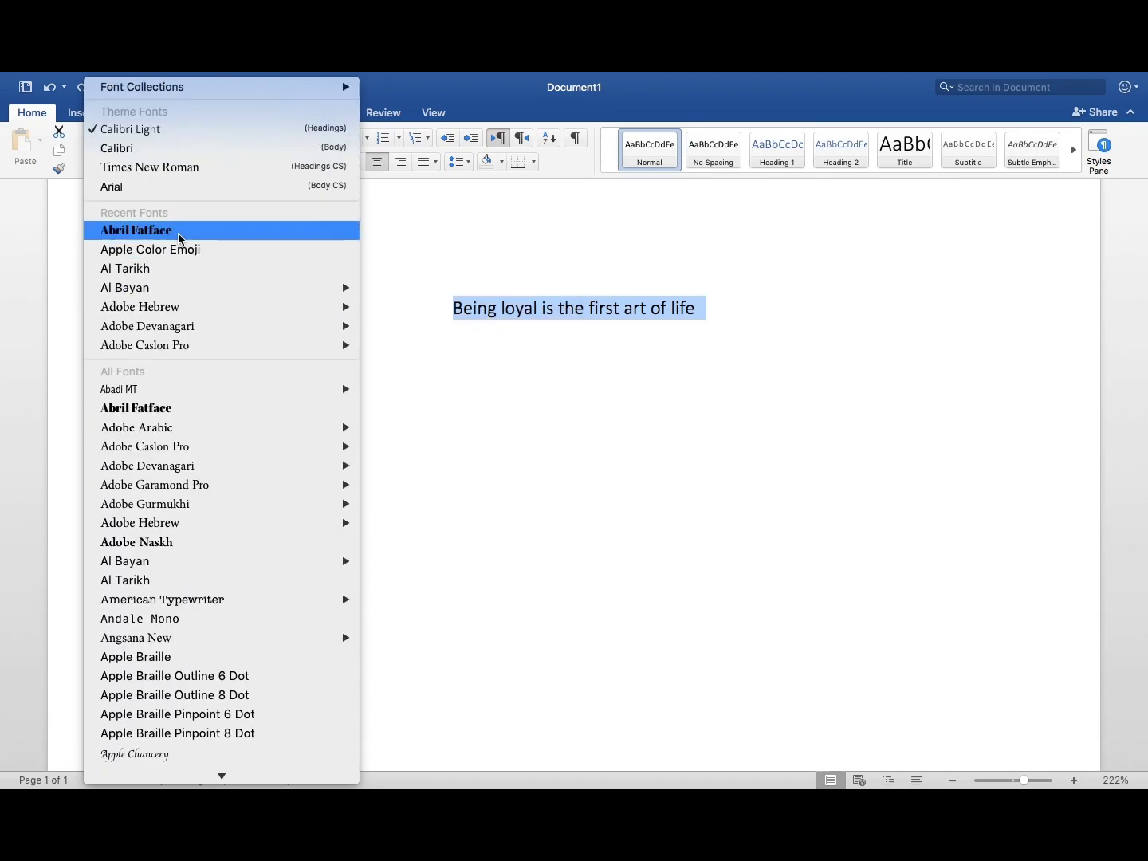
mouse_move(189, 327)
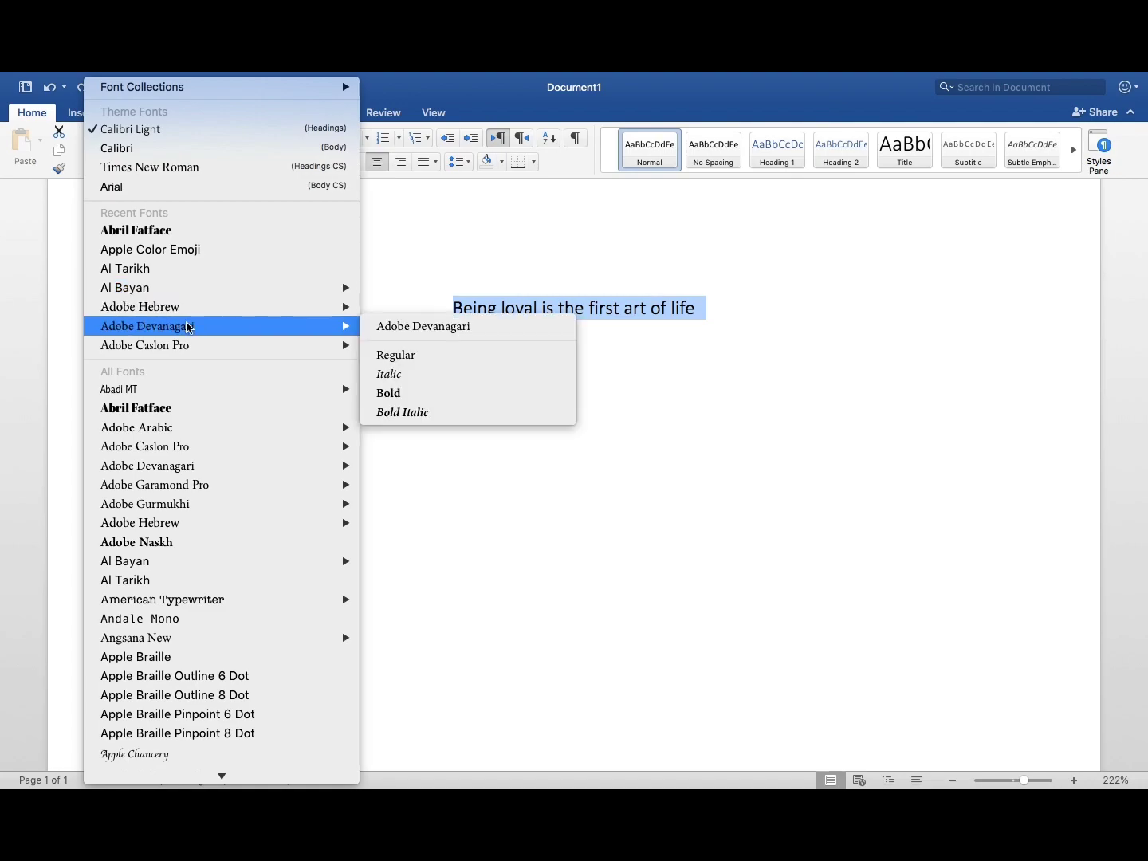
scroll(189, 327, "down", 5)
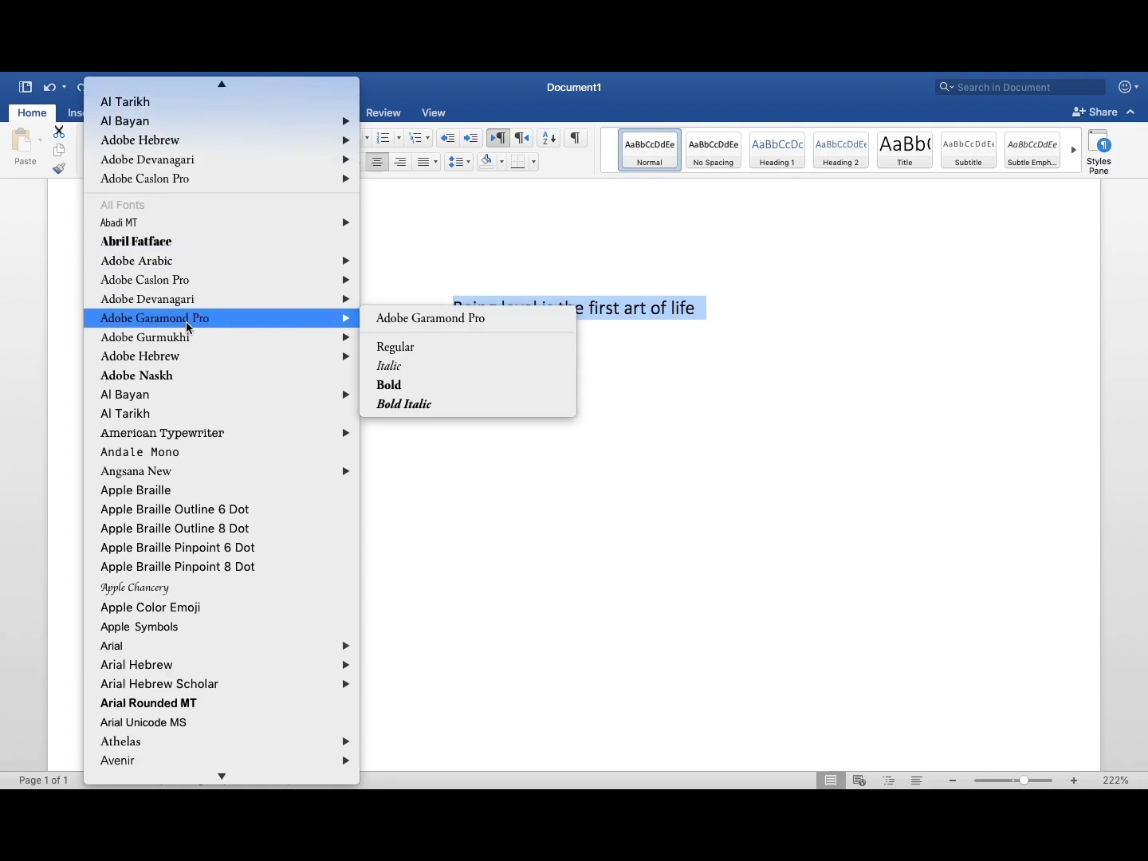
scroll(189, 327, "down", 10)
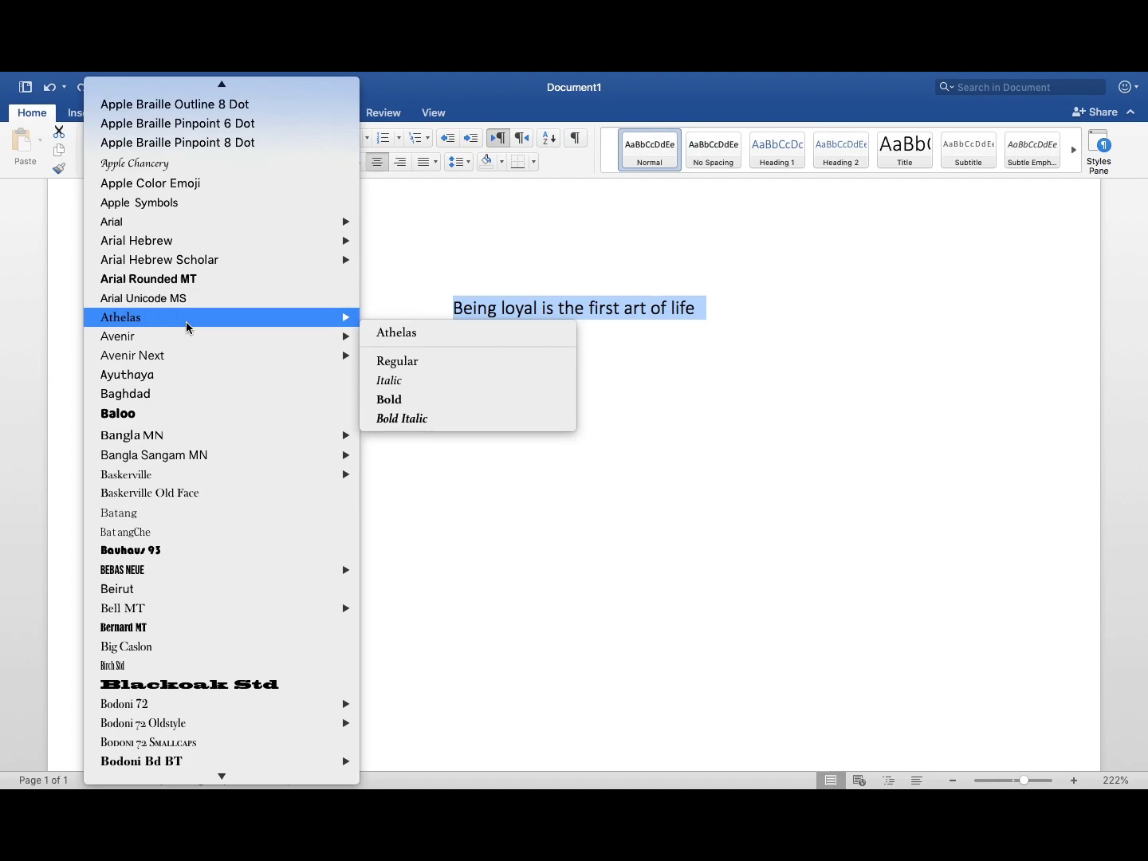
scroll(189, 327, "up", 15)
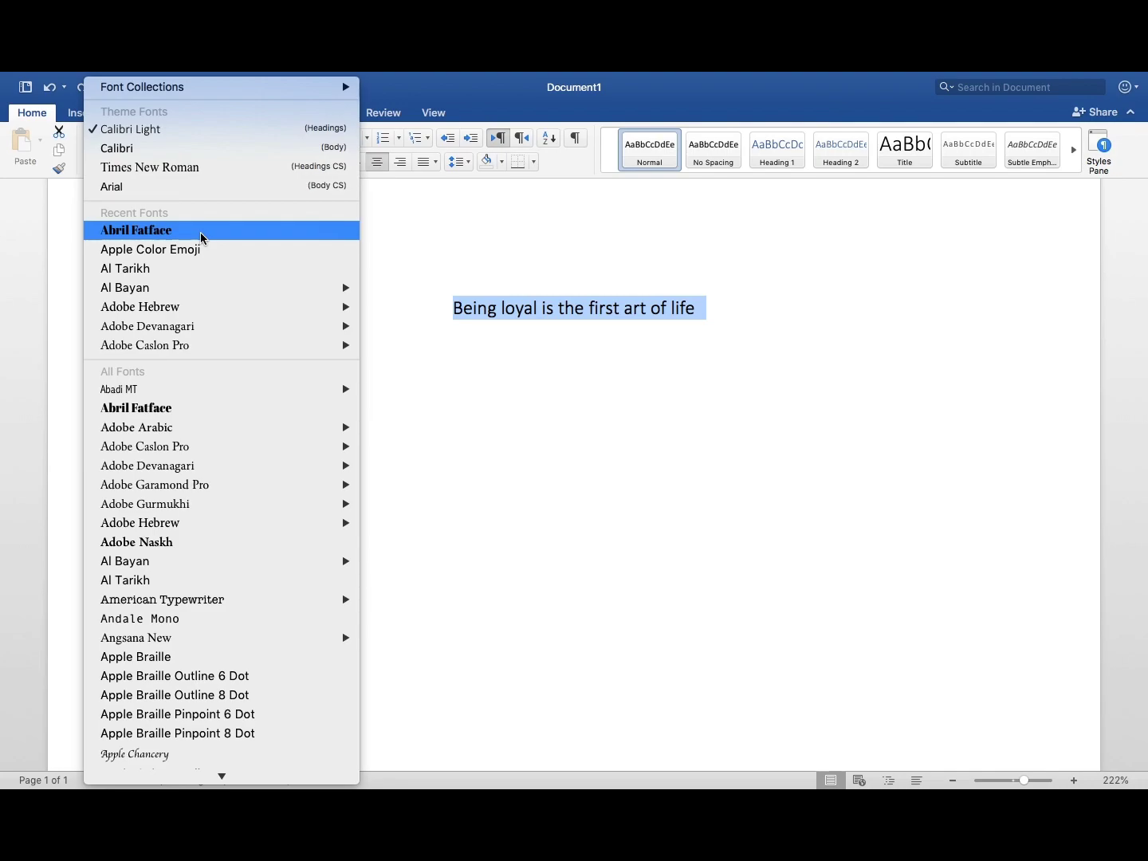
left_click(217, 238)
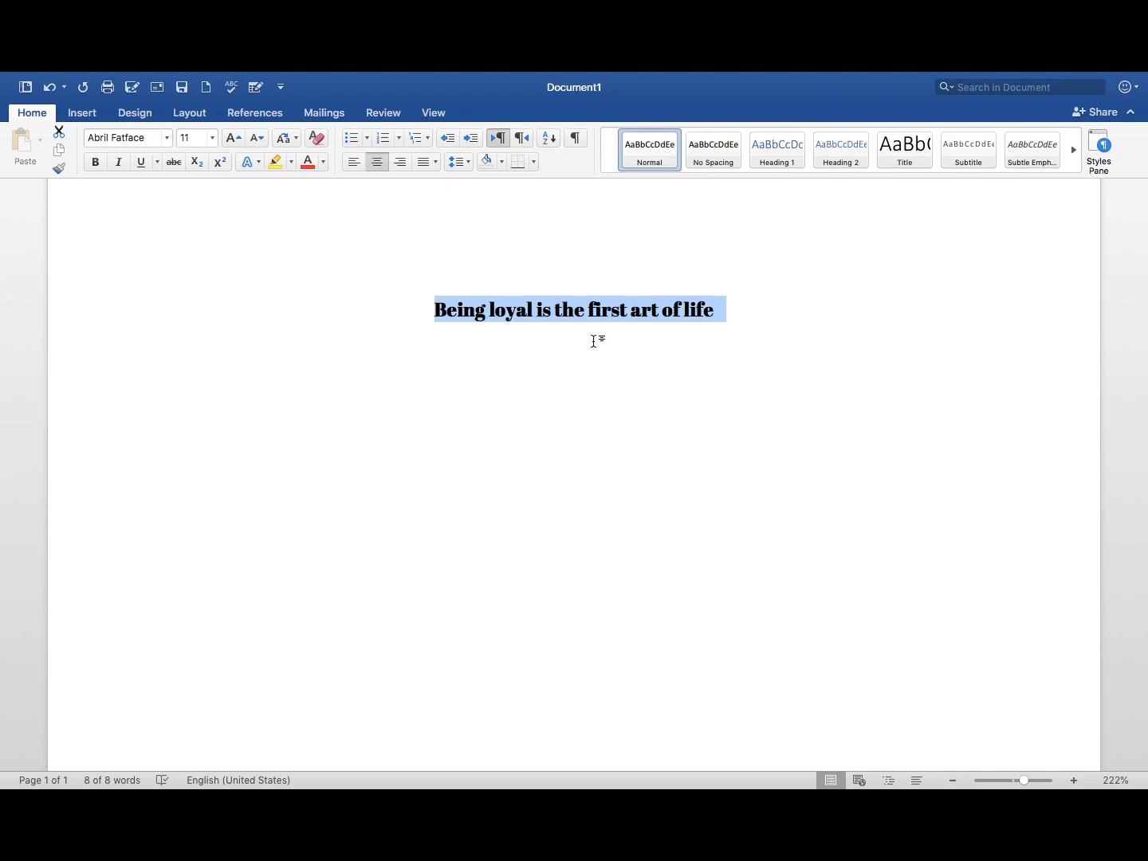
Set the selected sentence's font size to 12, then to 22 to compare the two
left_click(214, 139)
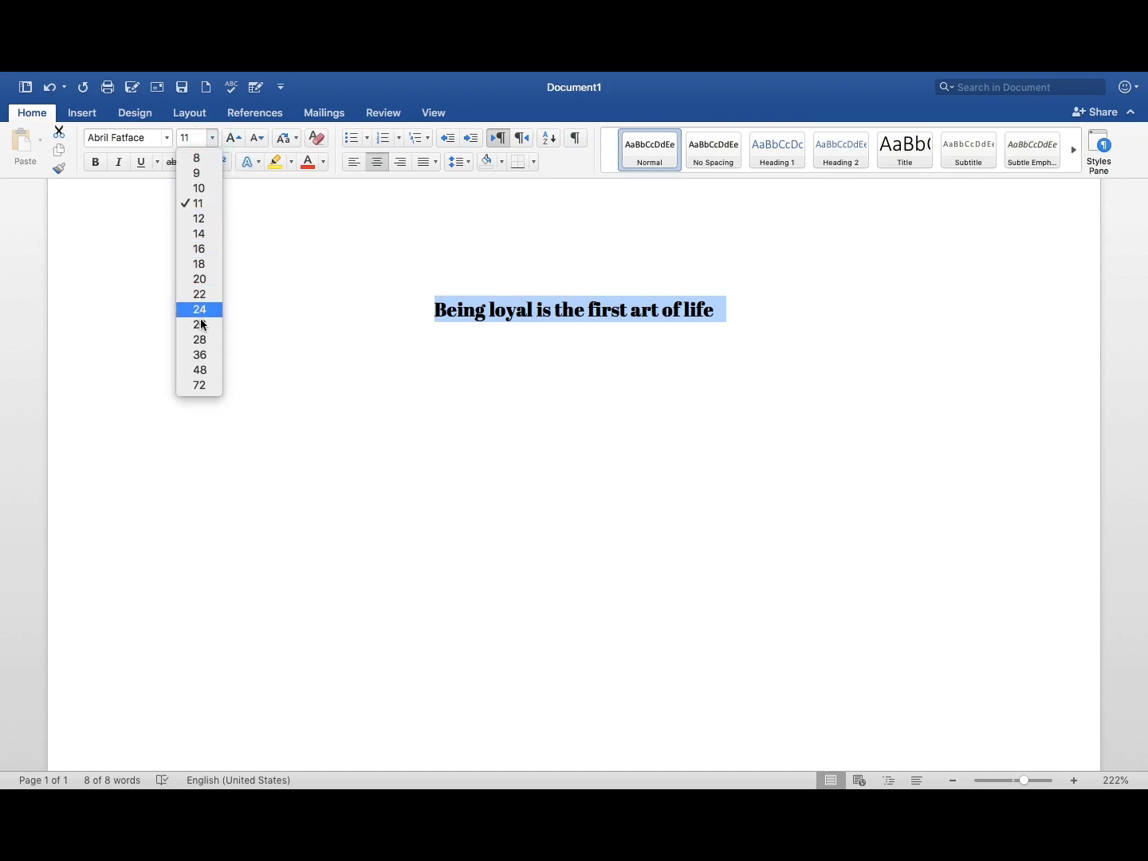
left_click(210, 220)
left_click(212, 138)
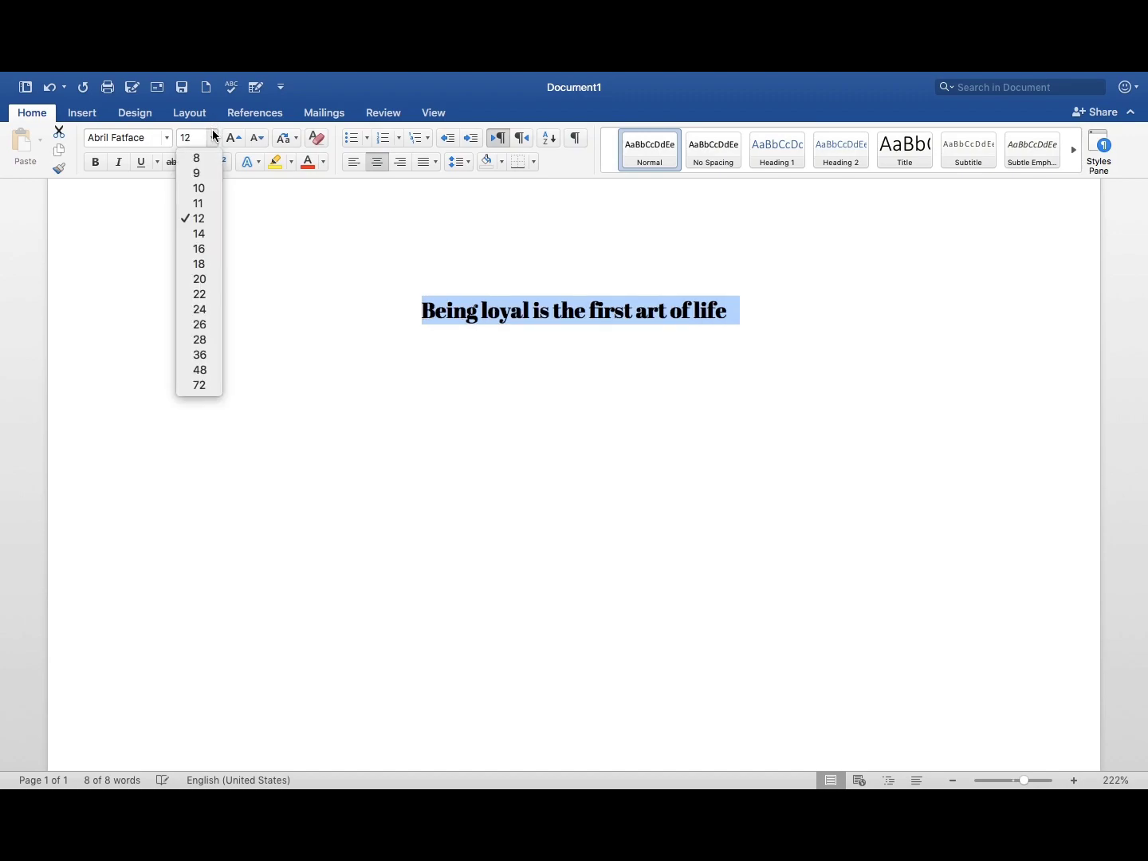
left_click(188, 293)
left_click(213, 138)
left_click(197, 150)
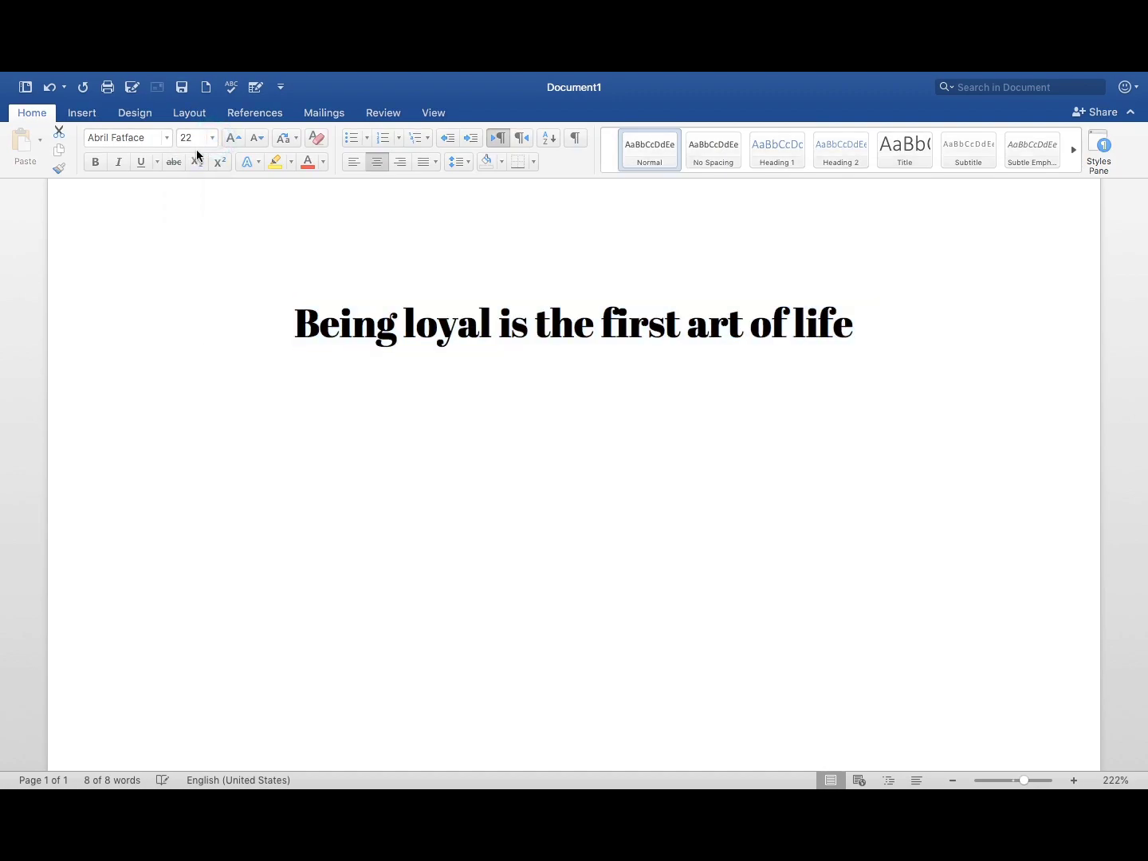
Try larger font sizes on the selected sentence, choosing 28, 48 and finally 72
left_click(212, 139)
left_click(199, 340)
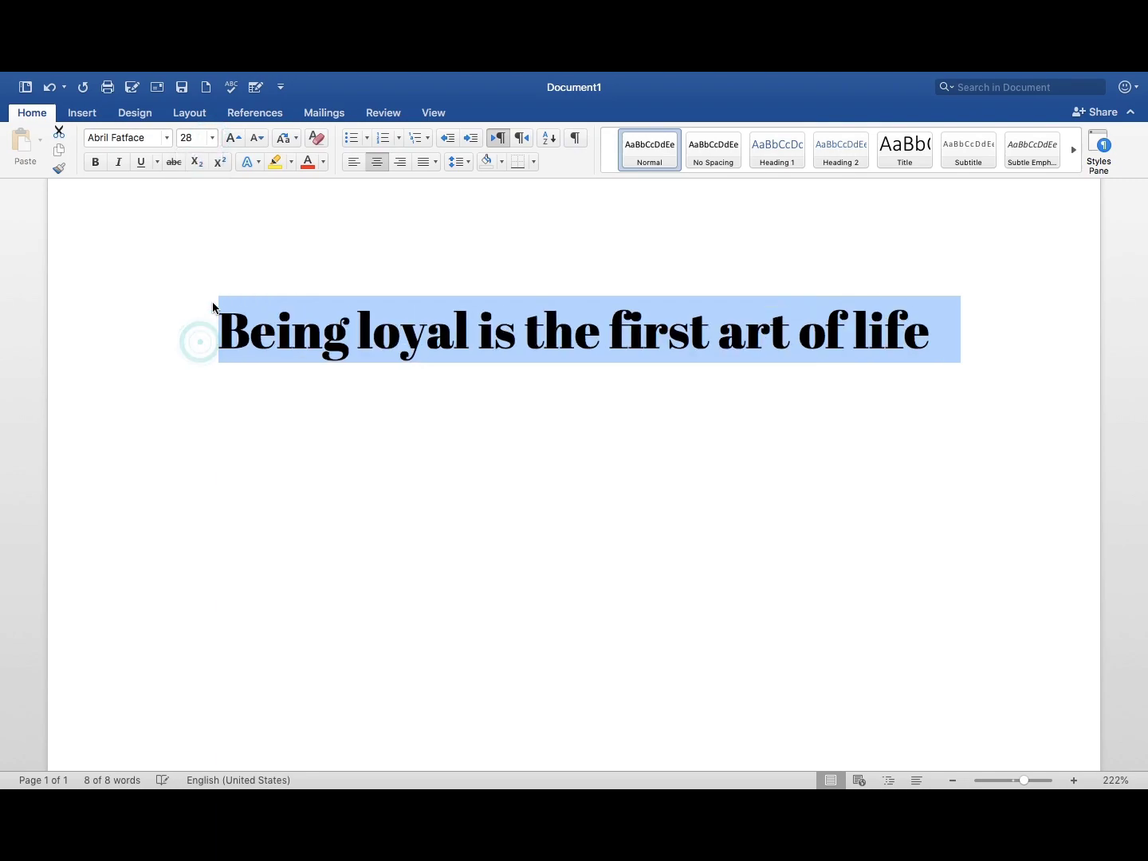
left_click(211, 138)
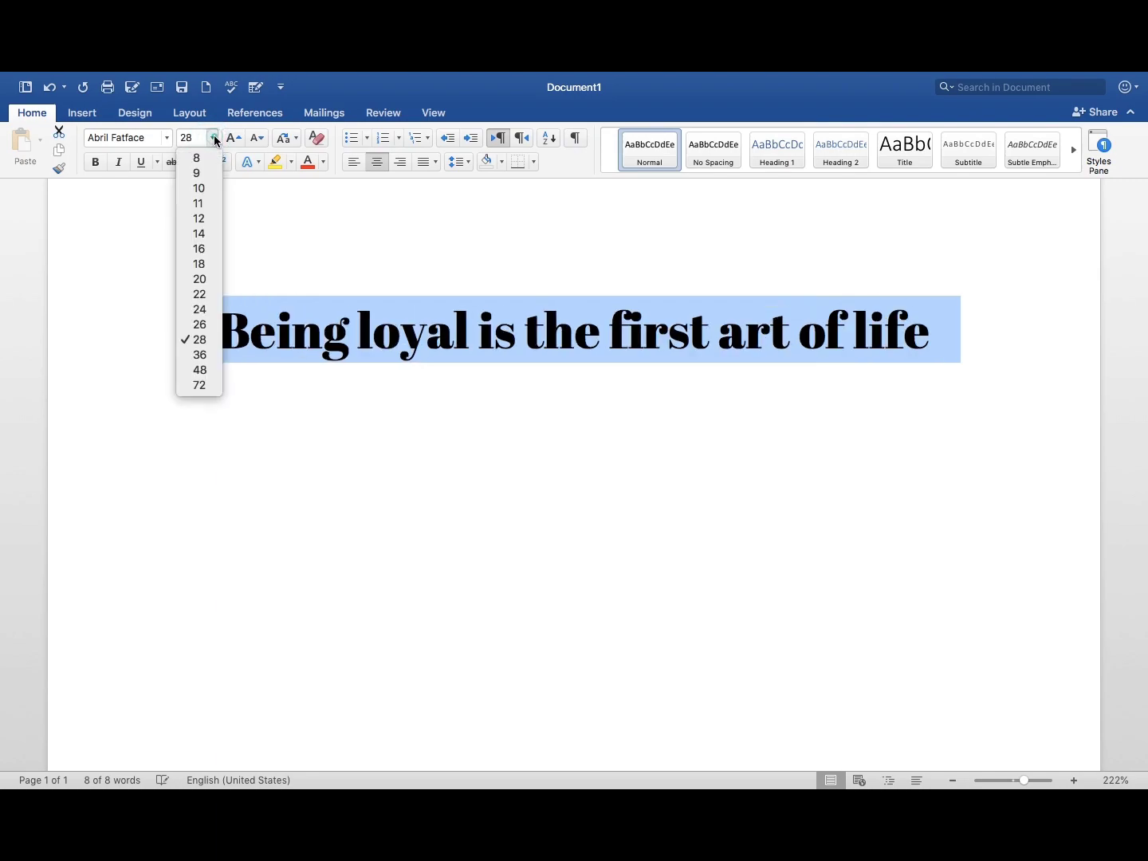
left_click(198, 369)
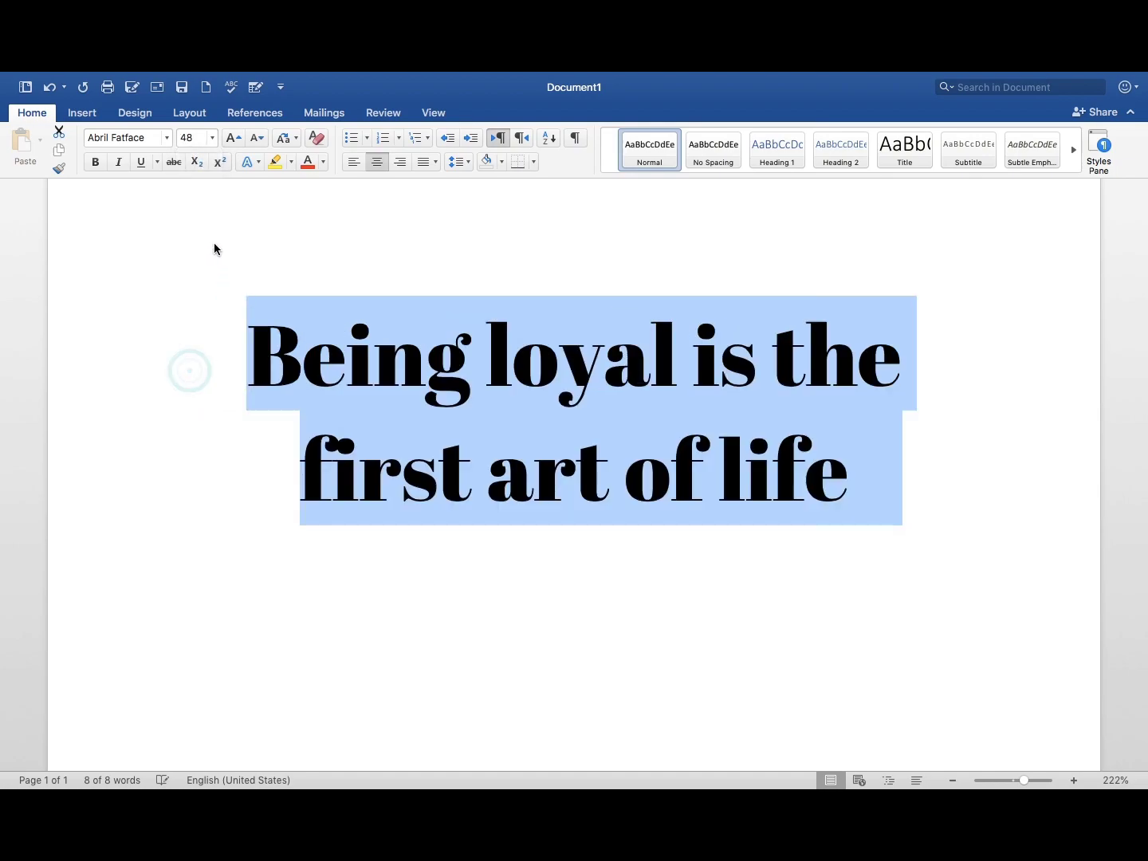
left_click(212, 140)
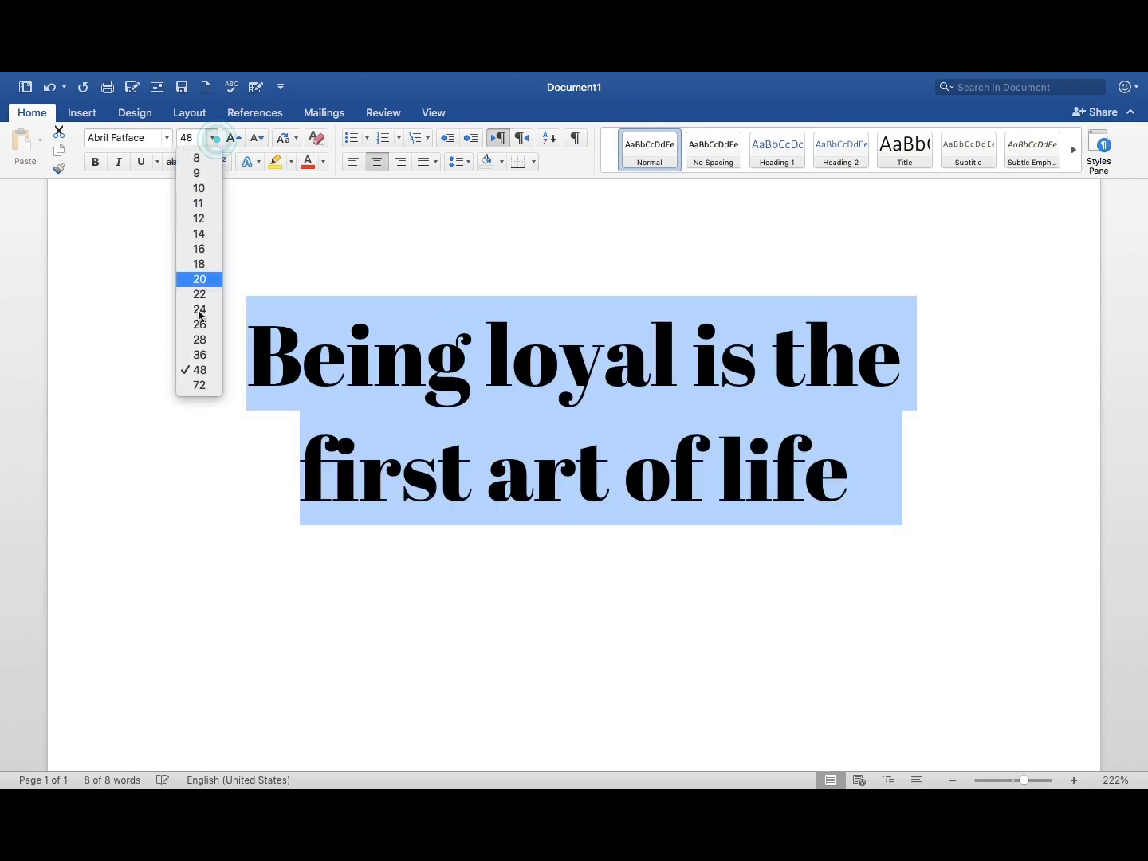
left_click(196, 385)
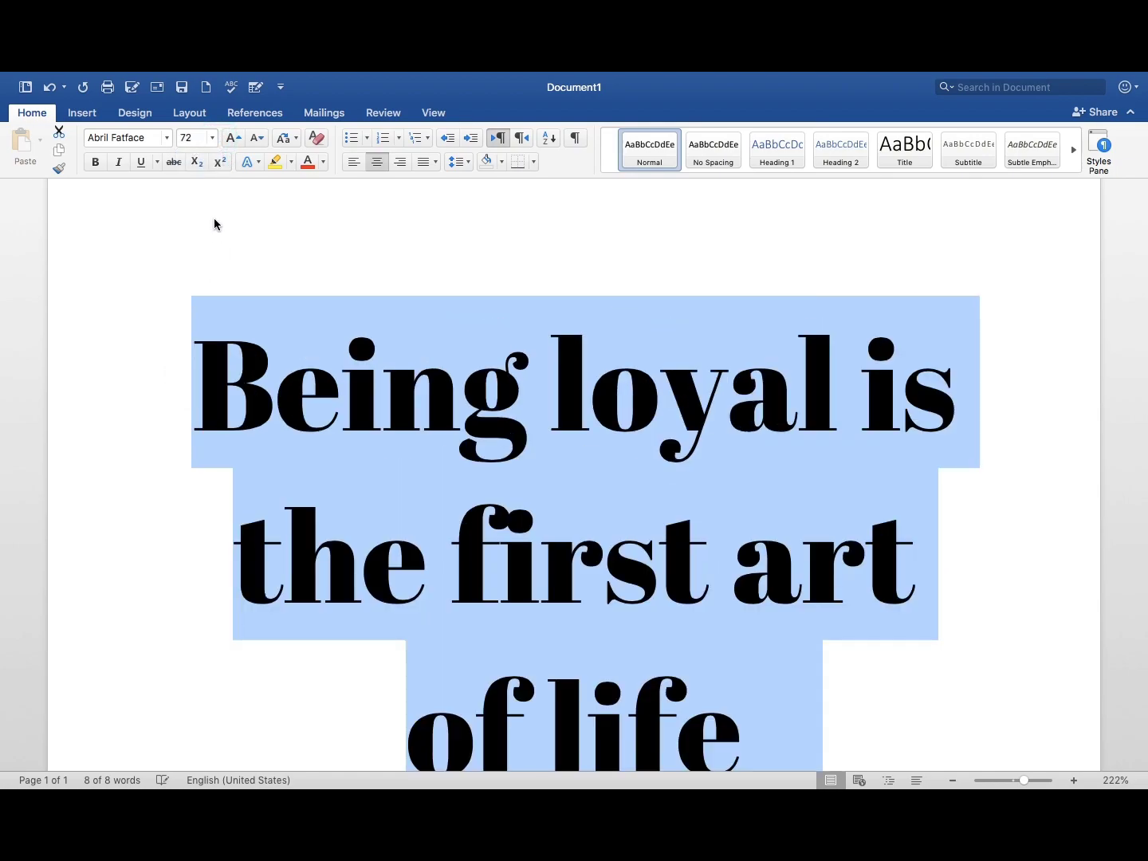
Reduce the sentence's font size to 9, then set it to 12
left_click(213, 138)
left_click(205, 176)
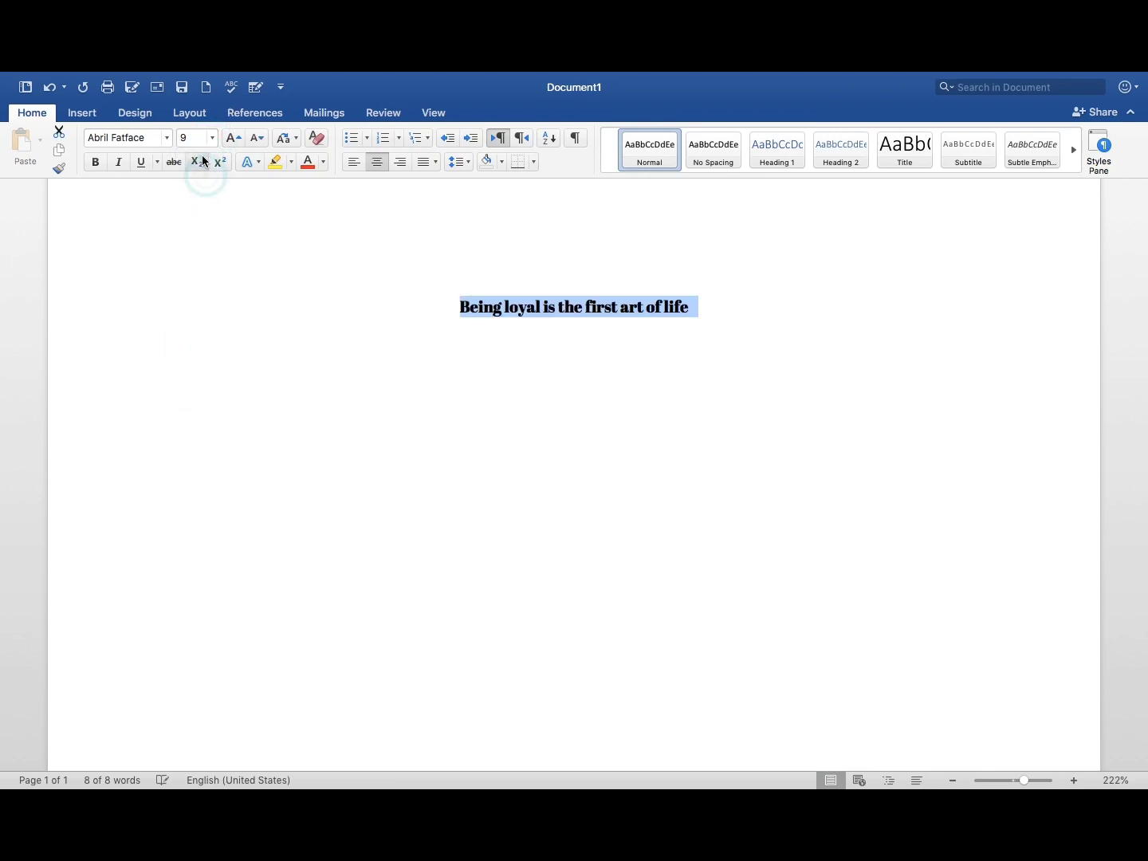
left_click(212, 138)
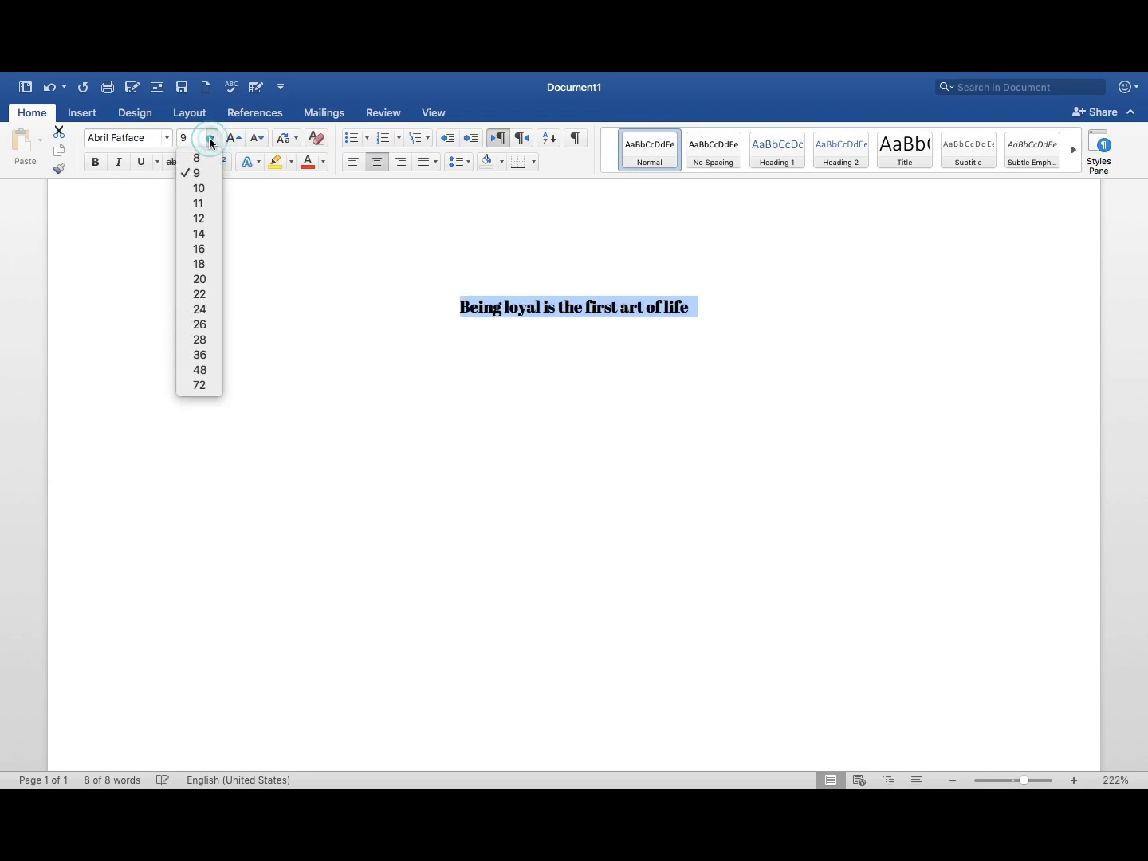
left_click(209, 219)
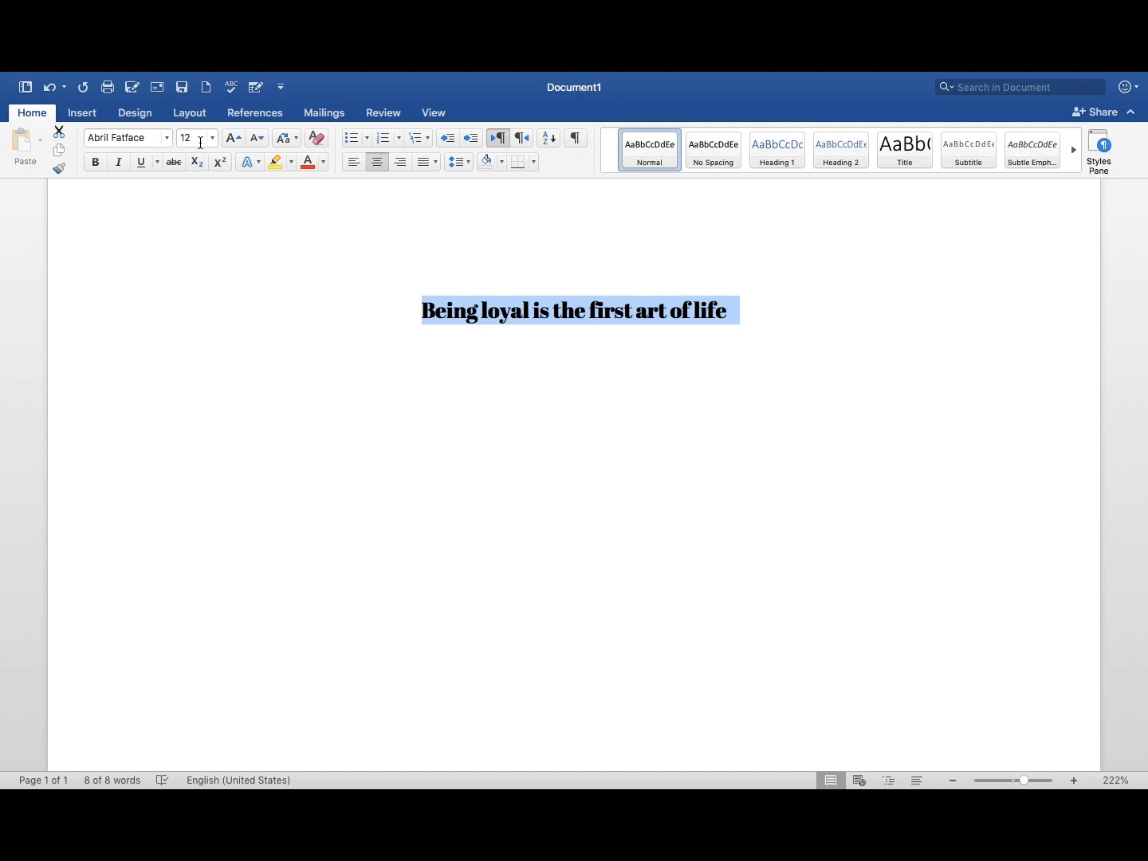
Increase the selected sentence's font size in successive increments with Grow Font until it reaches 48
left_click(240, 138)
left_click(240, 138)
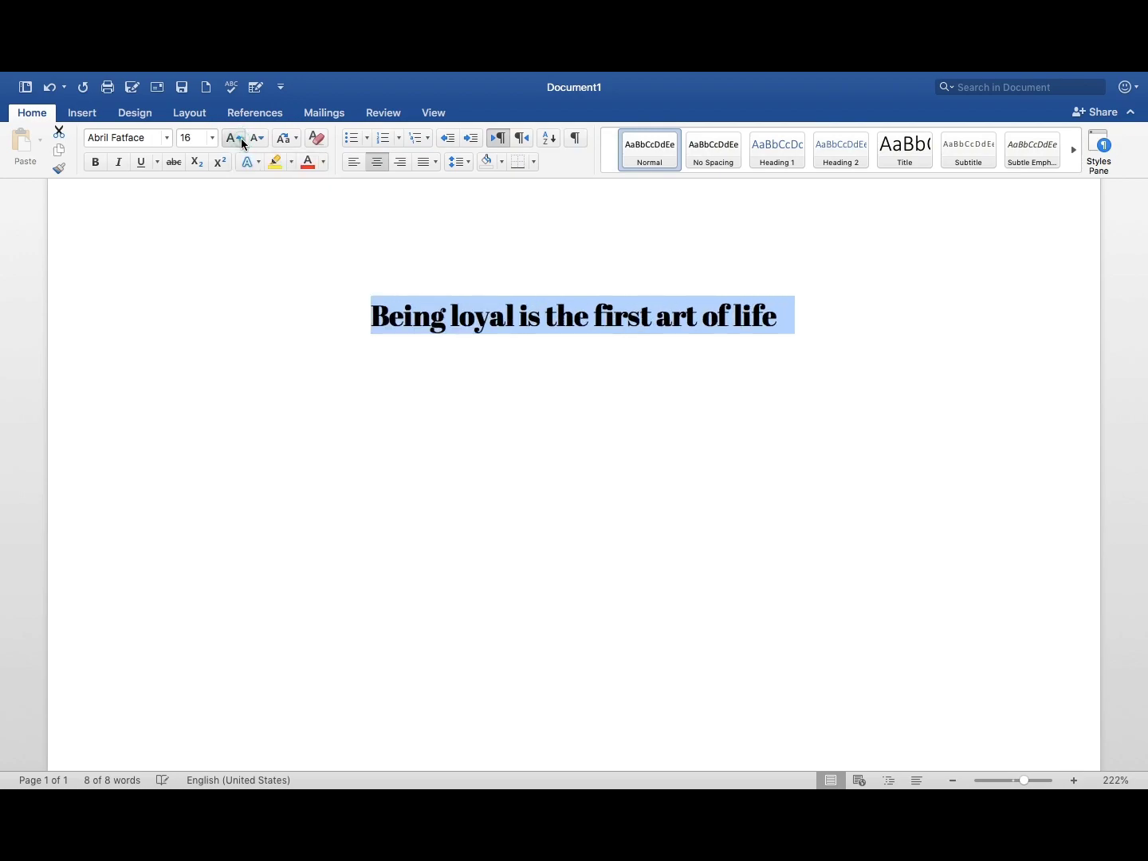
left_click(241, 139)
left_click(240, 140)
left_click(240, 139)
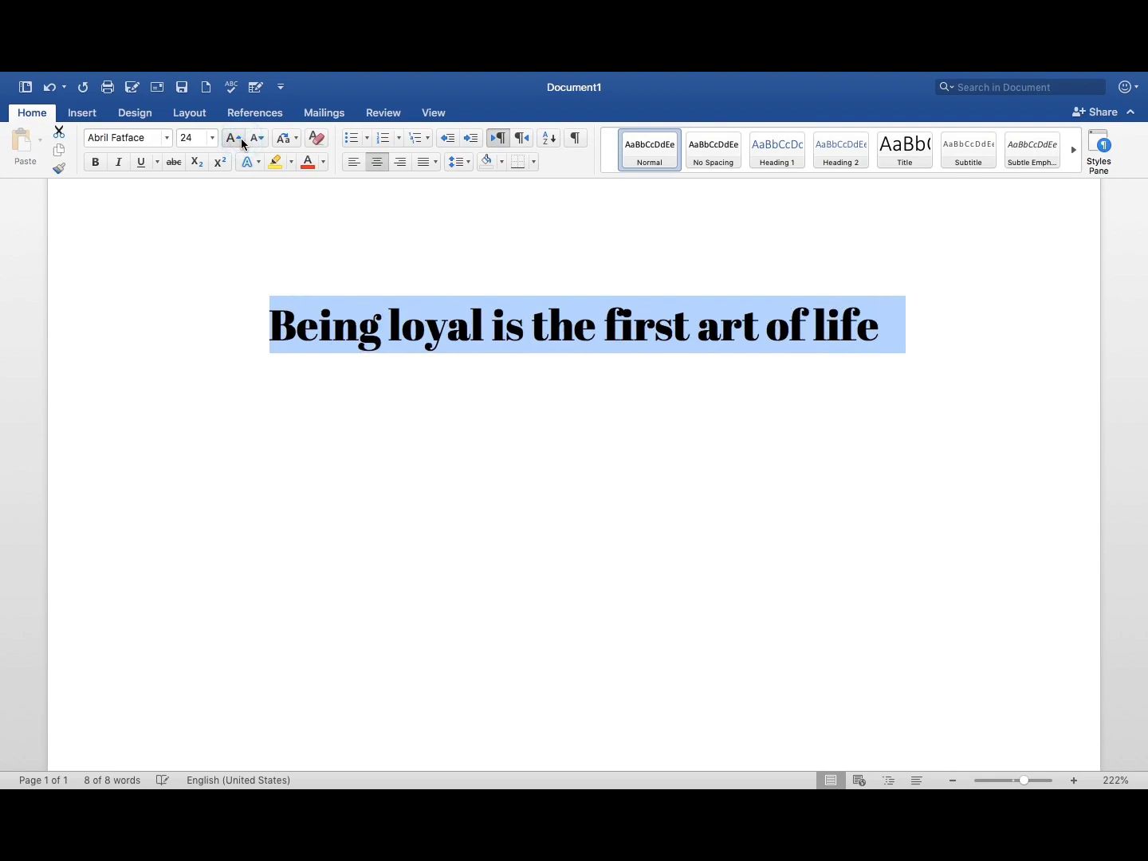
left_click(240, 139)
left_click(240, 140)
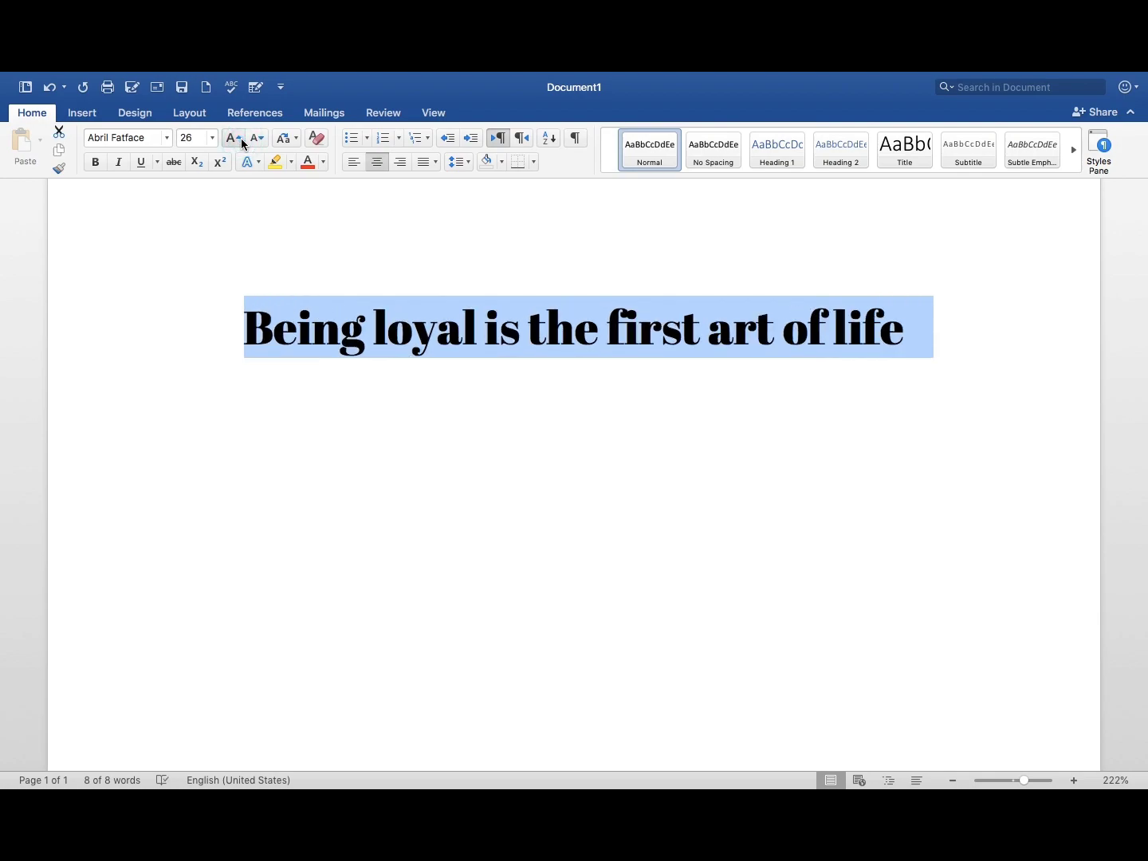
left_click(241, 139)
left_click(240, 139)
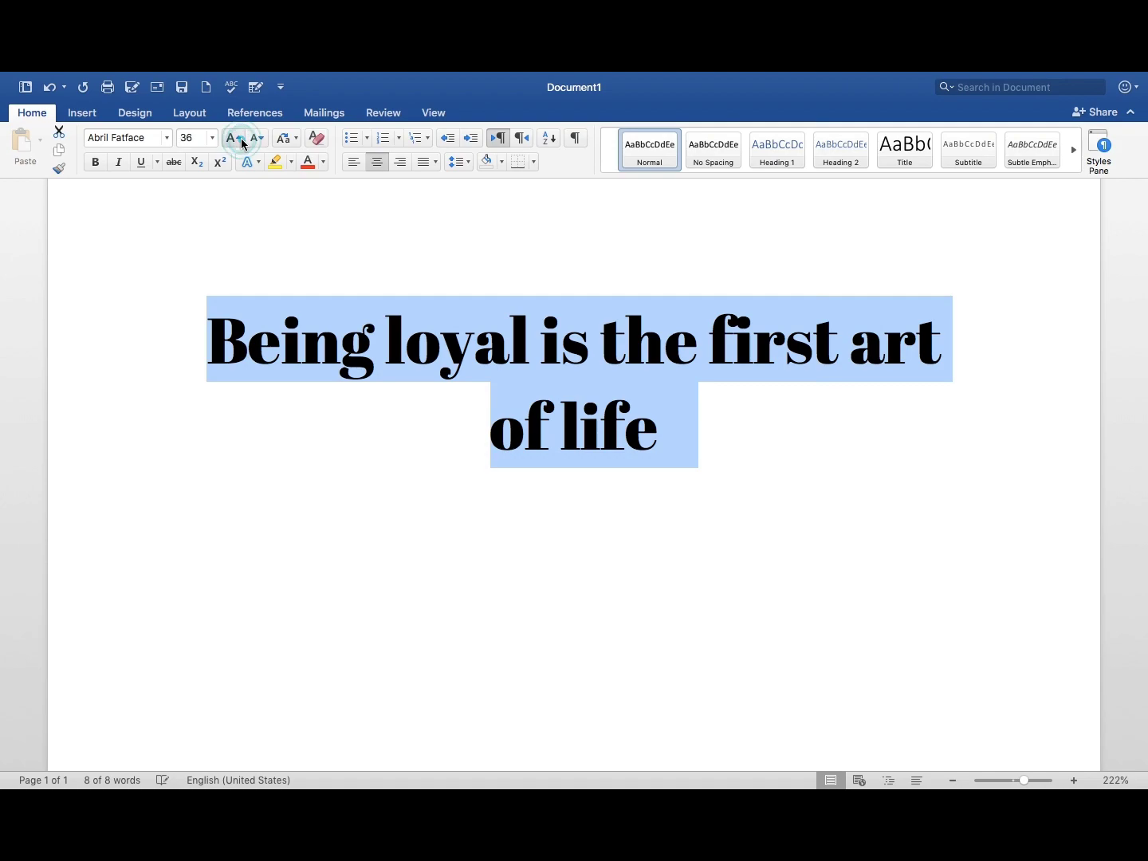
left_click(240, 139)
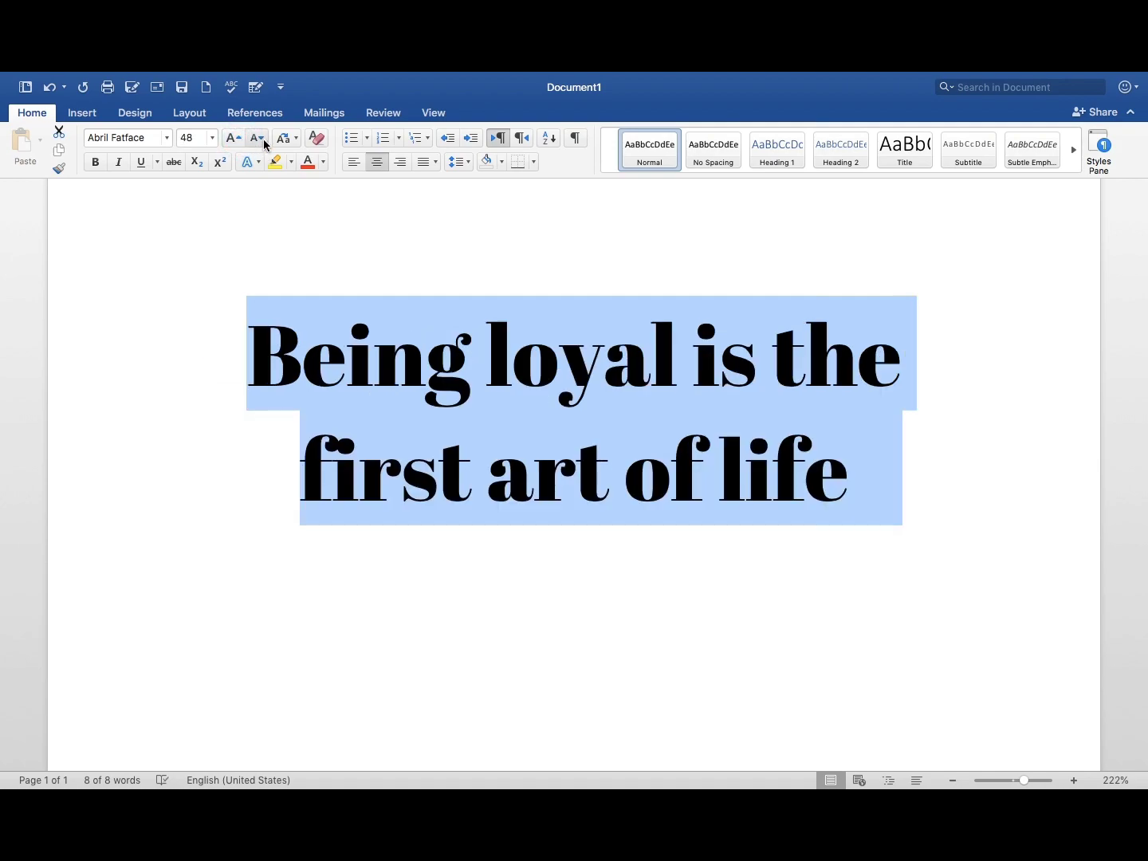
Decrease the selected sentence's font size in successive increments with Shrink Font down to 8
left_click(257, 139)
left_click(257, 139)
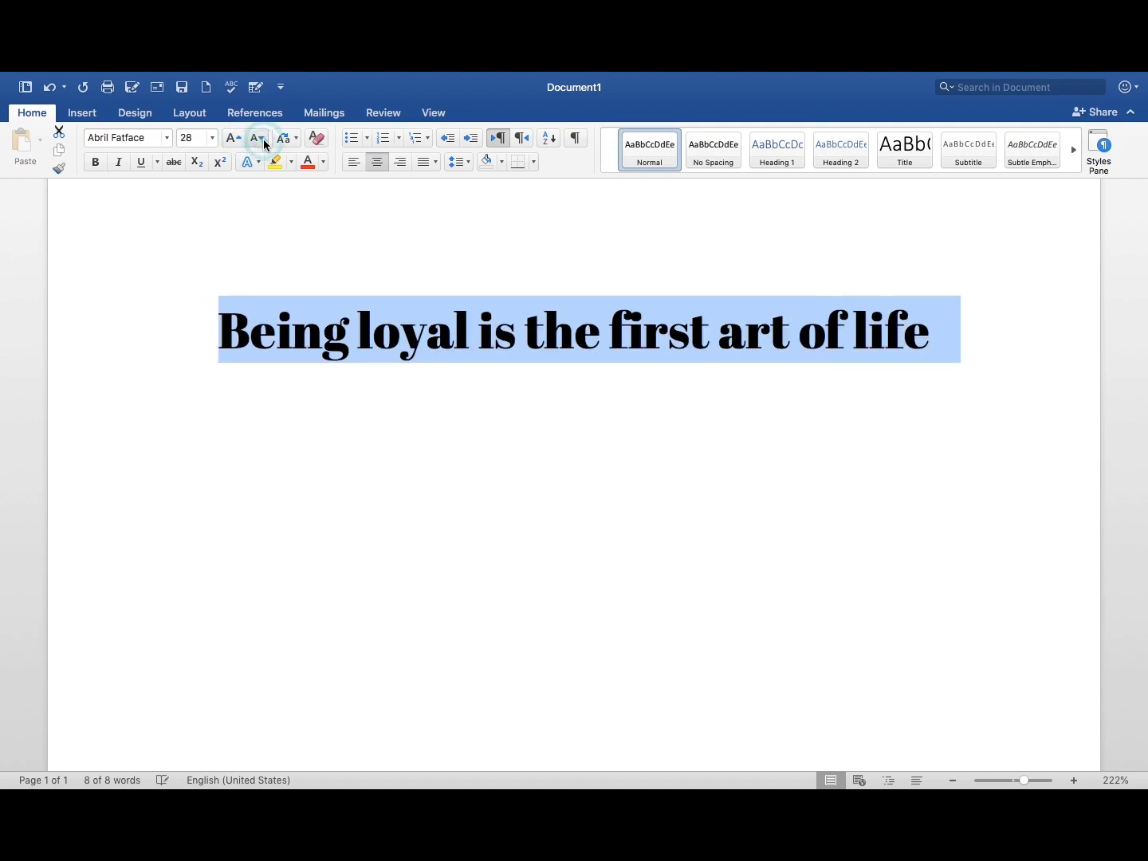
left_click(264, 145)
left_click(264, 145)
left_click(264, 144)
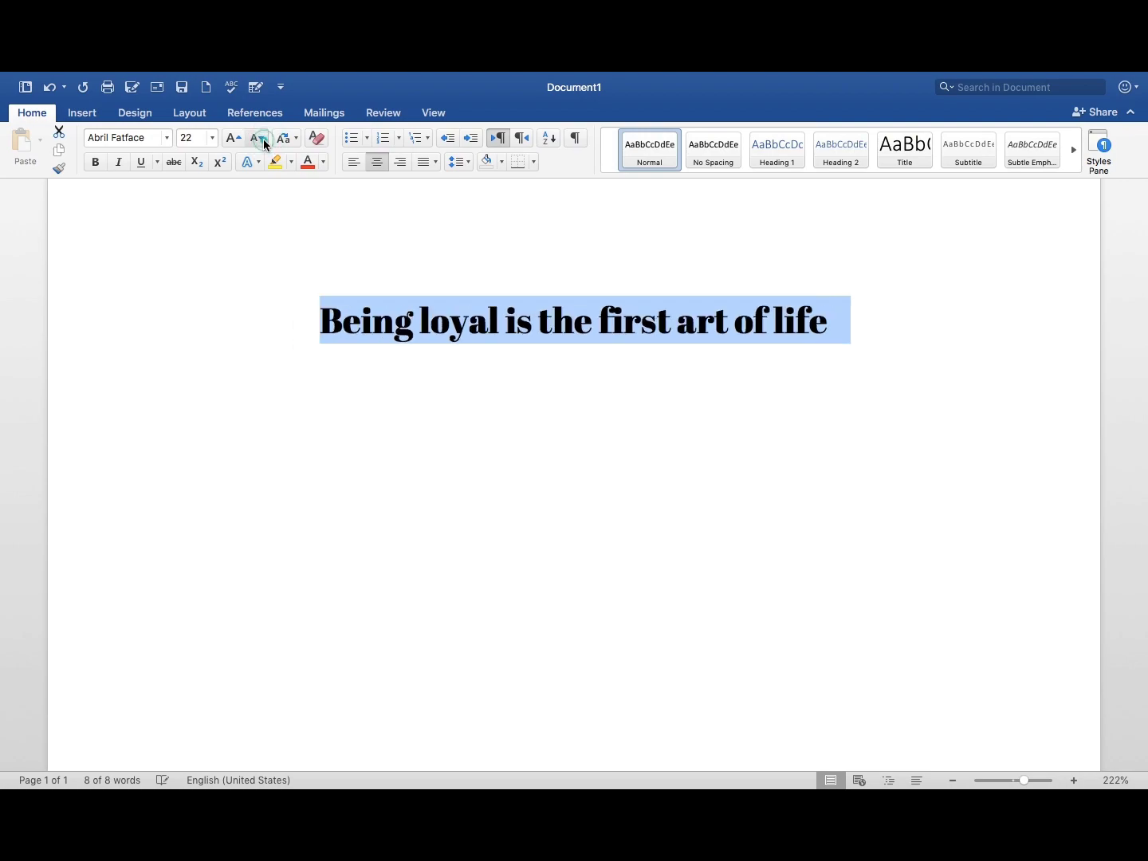
left_click(264, 145)
left_click(264, 144)
left_click(264, 144)
left_click(264, 145)
left_click(263, 145)
left_click(264, 145)
left_click(263, 145)
left_click(264, 145)
left_click(263, 145)
left_click(264, 145)
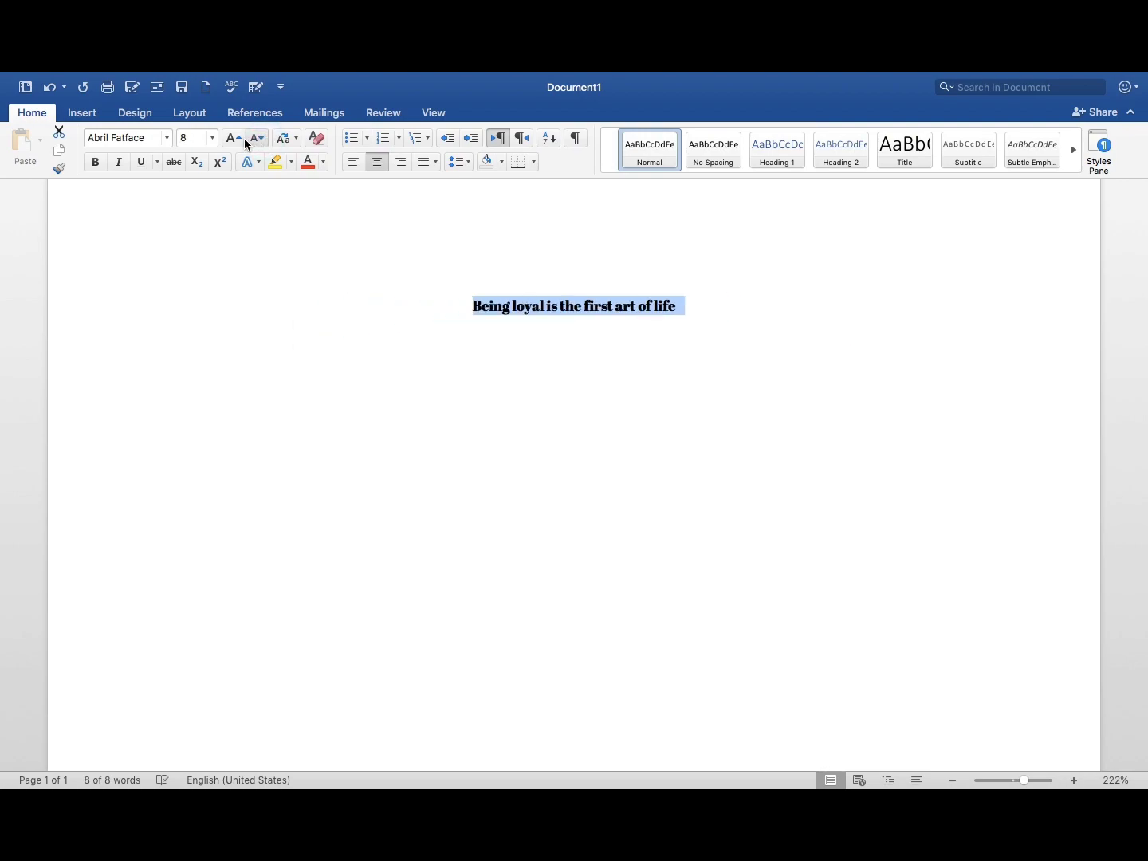
Enlarge the selected sentence again in successive Grow Font increments up to size 26
left_click(242, 145)
left_click(241, 144)
left_click(241, 145)
left_click(240, 144)
left_click(242, 144)
left_click(241, 144)
left_click(242, 144)
left_click(242, 144)
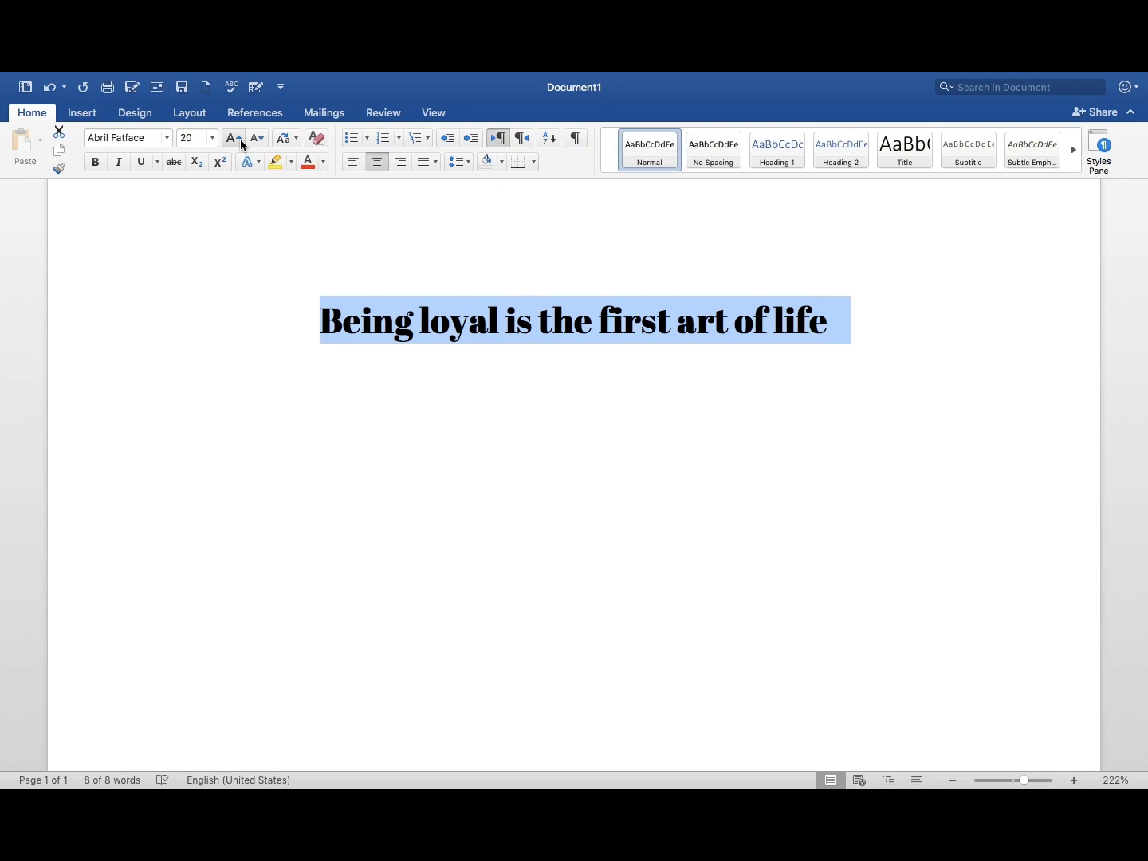
left_click(242, 144)
left_click(241, 145)
left_click(242, 145)
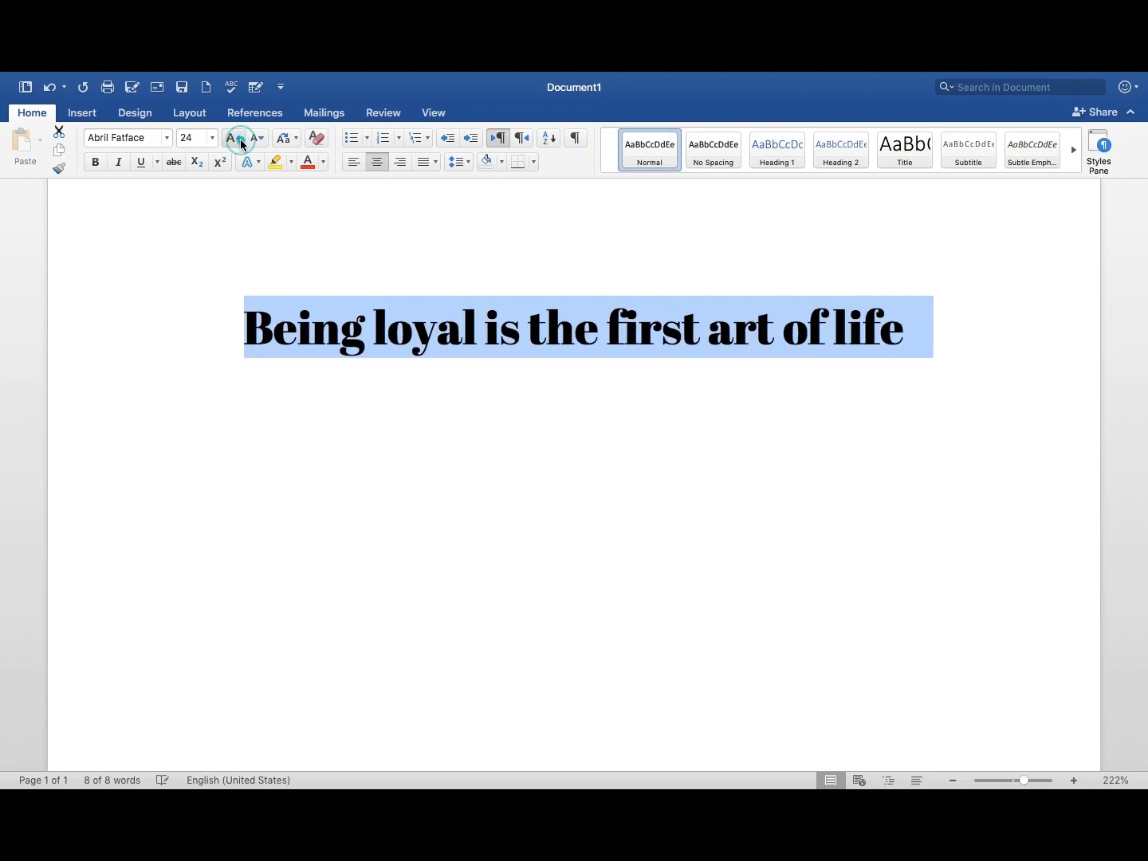
Alternate Grow Font and Shrink Font on the selected sentence, passing through sizes 28 and 24 and ending at 36
left_click(241, 144)
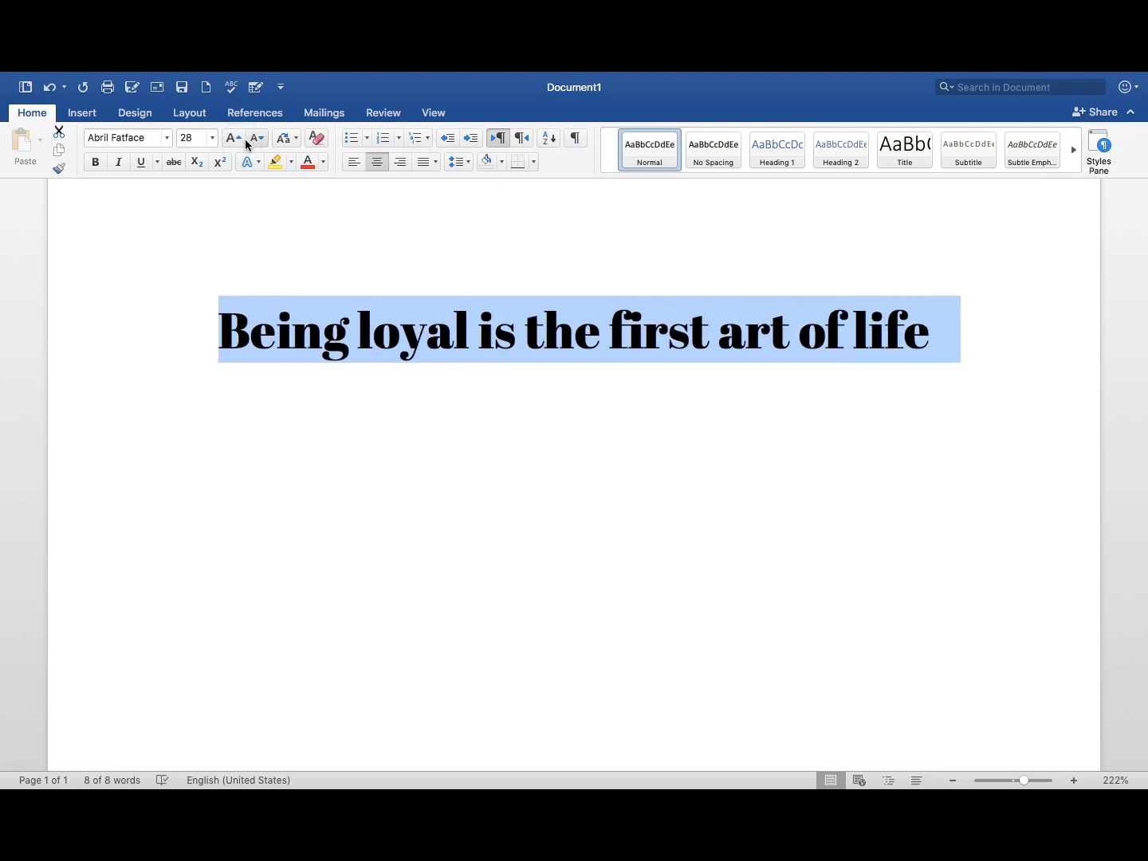
left_click(253, 145)
left_click(252, 144)
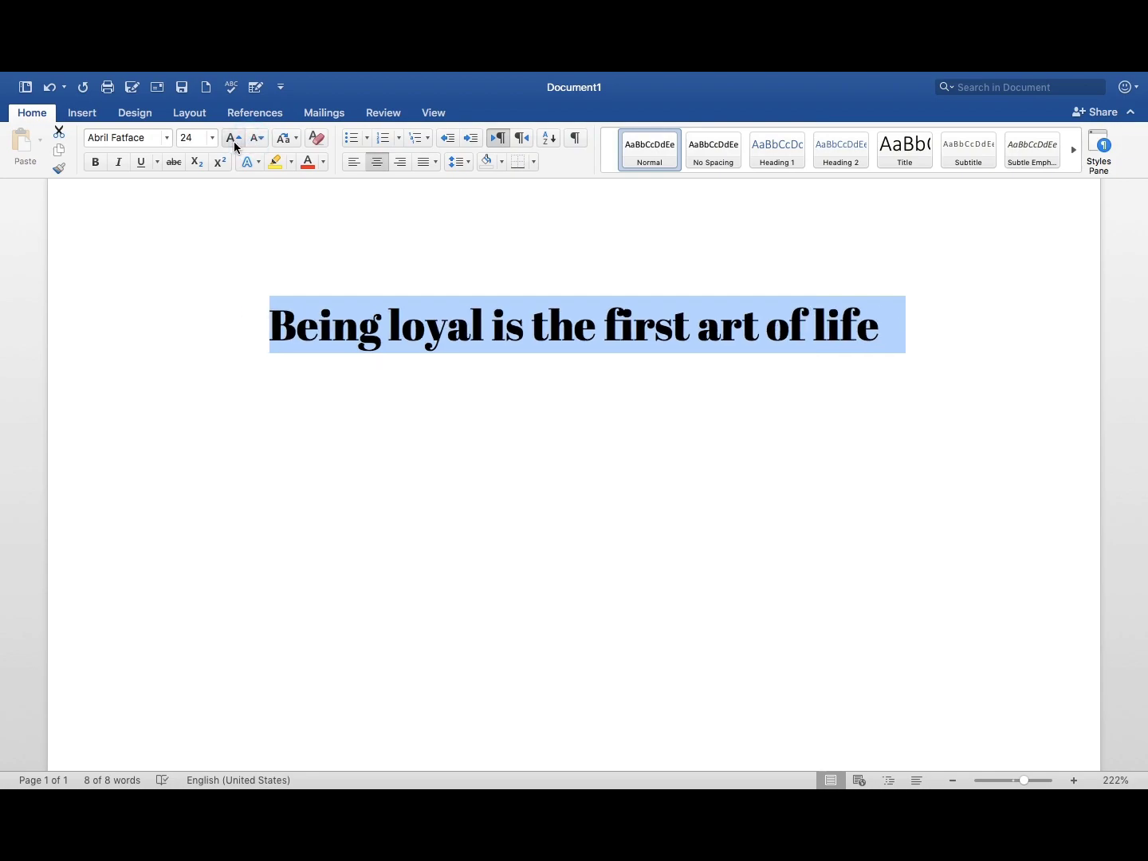
left_click(233, 141)
left_click(234, 142)
left_click(234, 141)
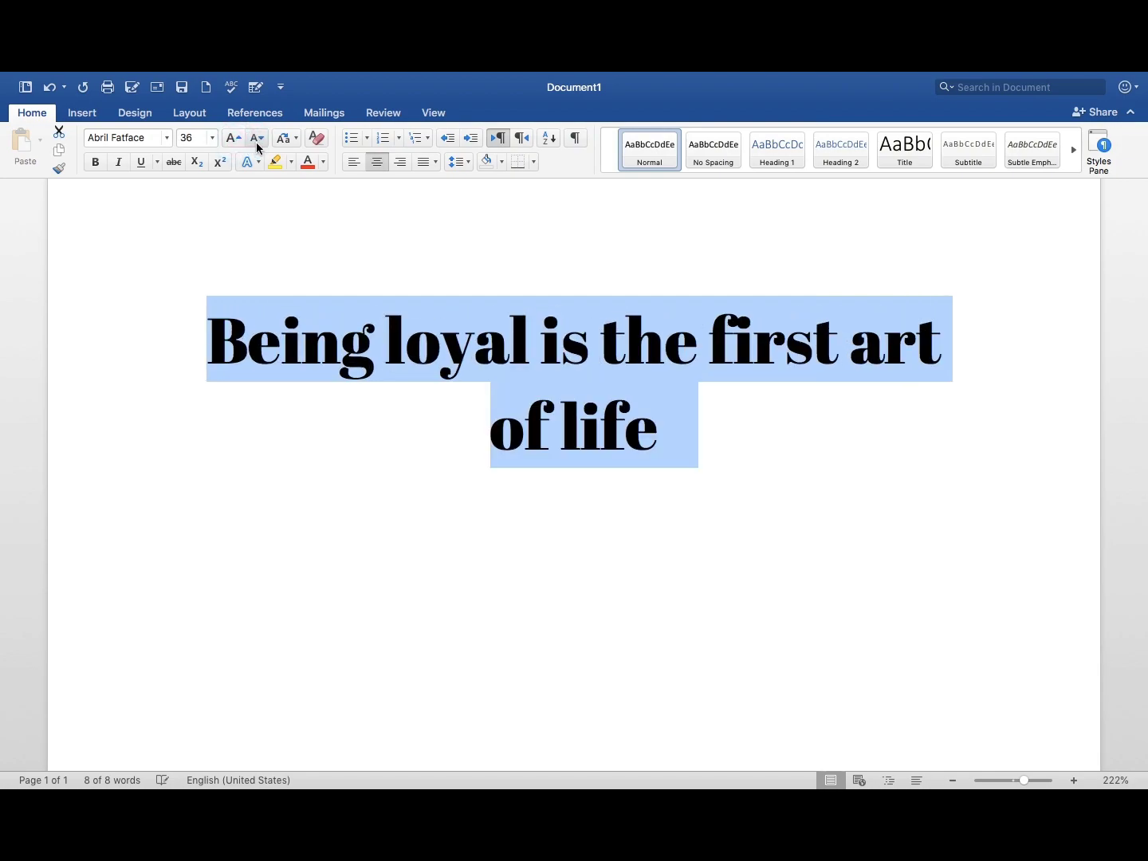
Shrink the selected sentence to size 26 and grow it back to 36, repeating the alternation between smaller and larger sizes
left_click(256, 141)
left_click(256, 141)
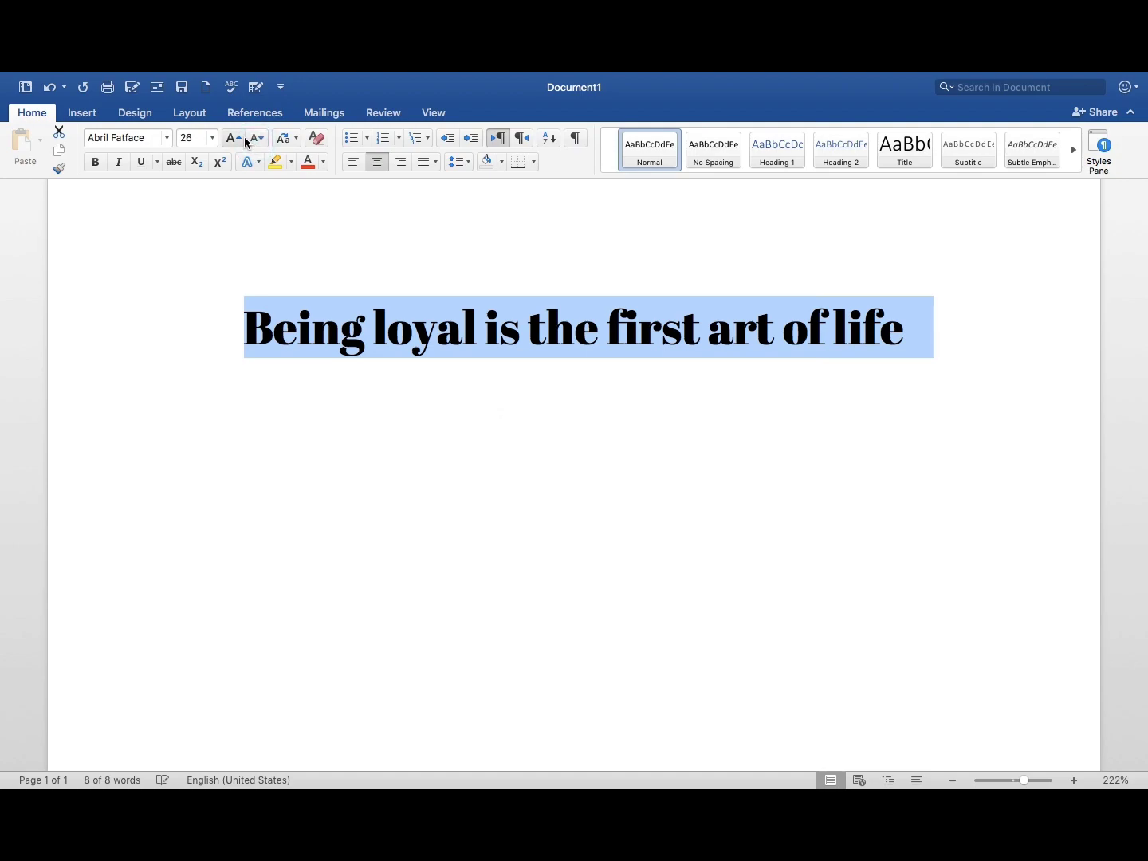
left_click(245, 141)
left_click(244, 142)
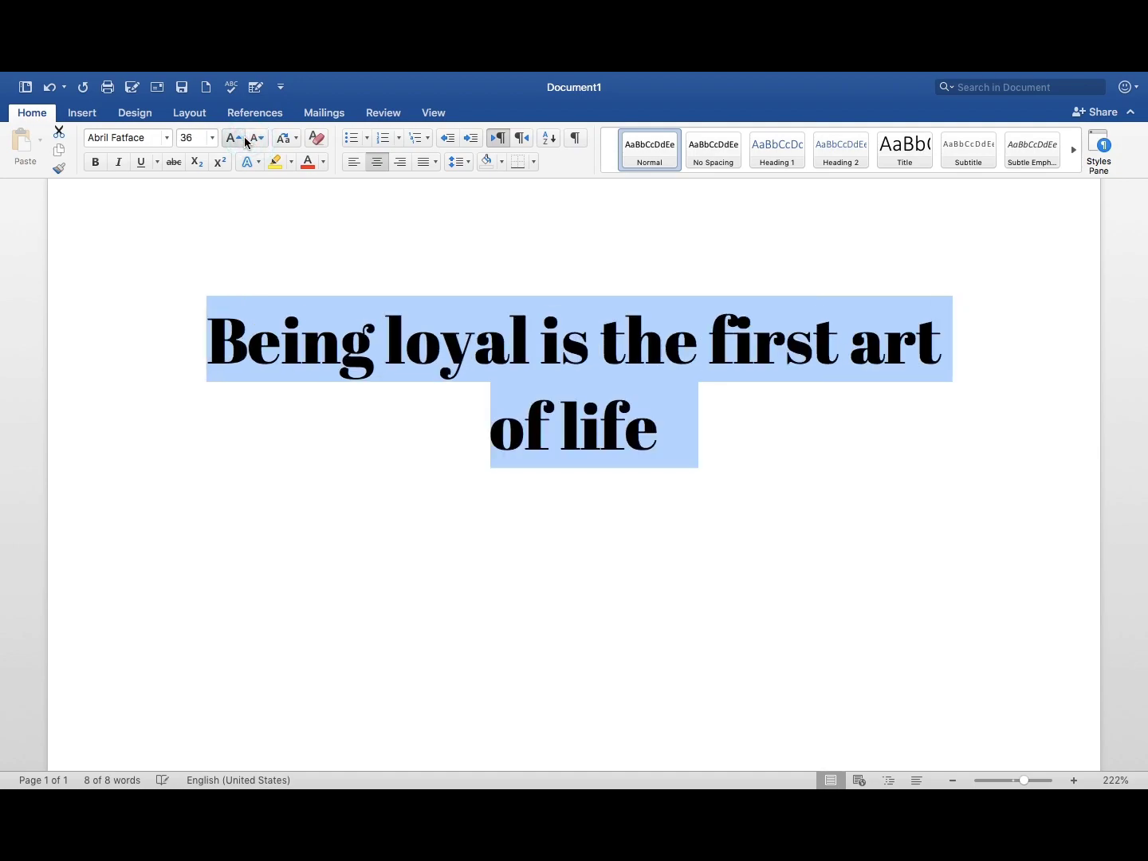
left_click(256, 142)
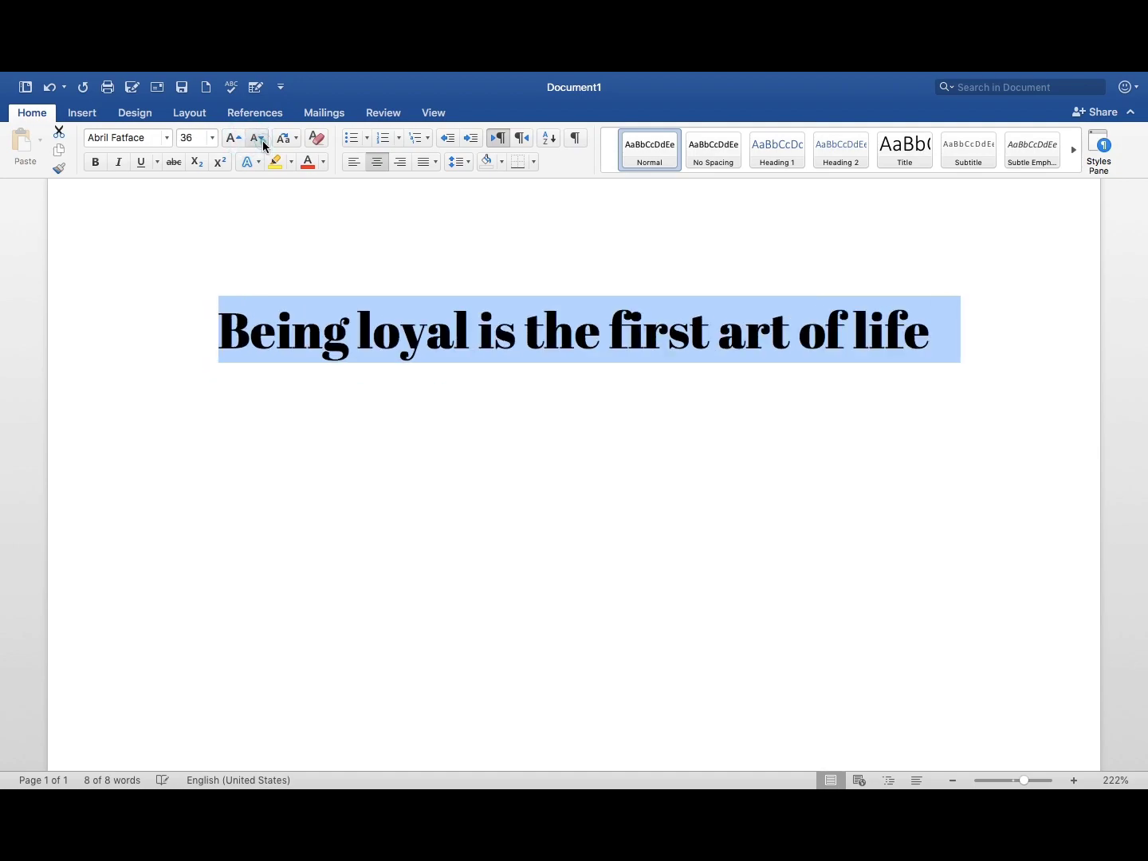
left_click(256, 142)
left_click(238, 142)
left_click(238, 142)
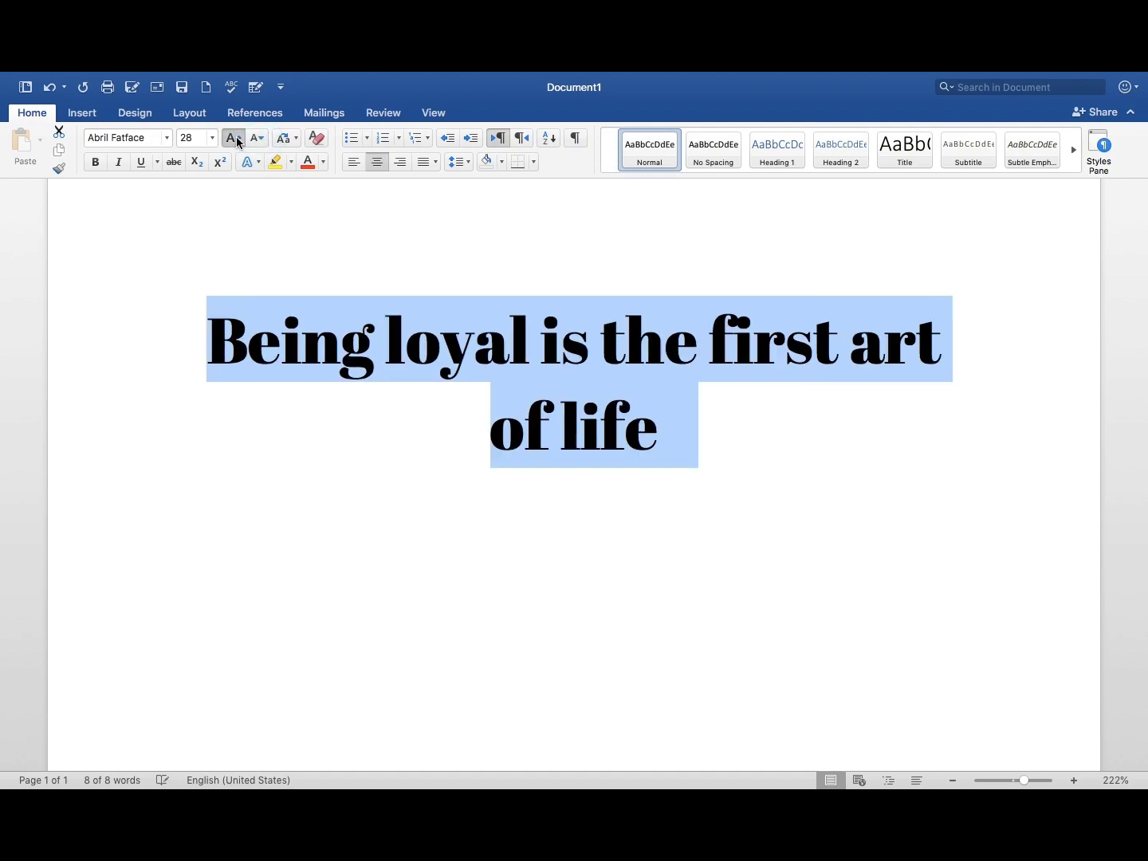
left_click(239, 142)
left_click(257, 144)
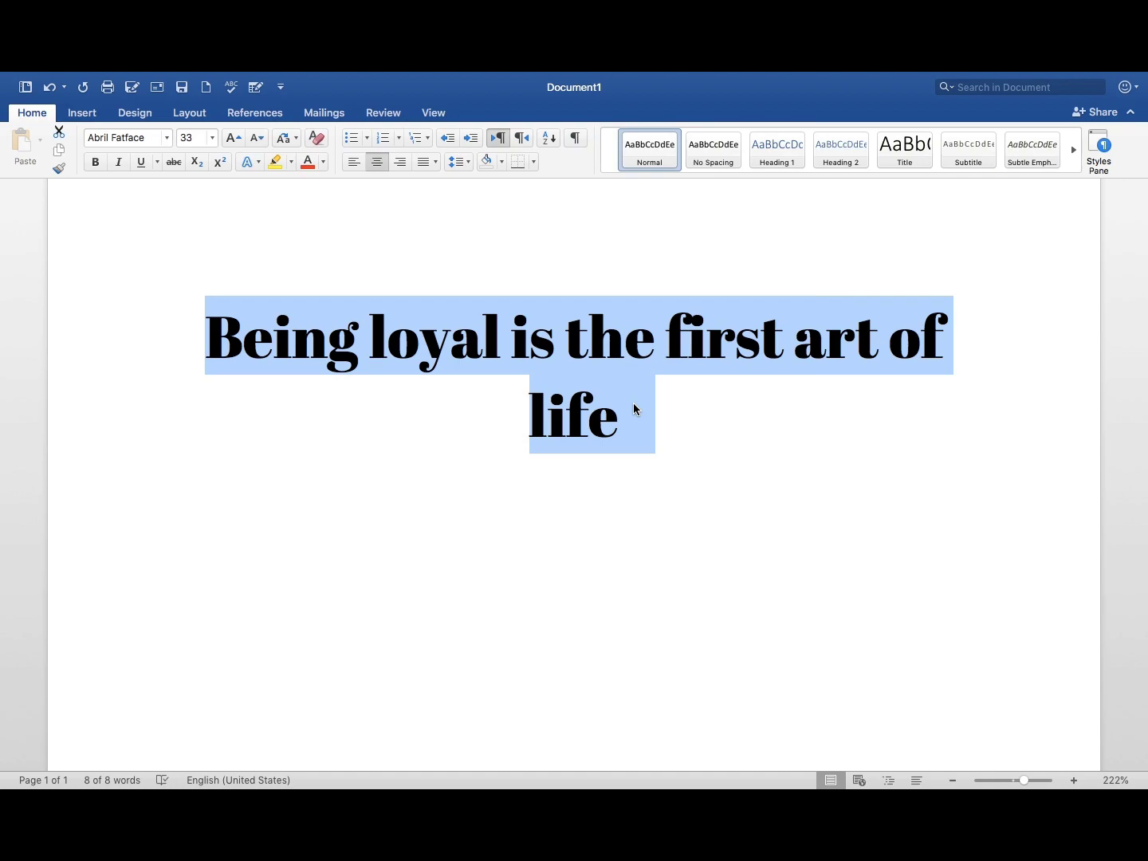
Decrease the selected sentence's font size in one-point steps down to 14
key("super+bracketleft")
key("super+bracketleft")
key("super+bracketleft")
key("super+bracketleft")
key("super+bracketleft")
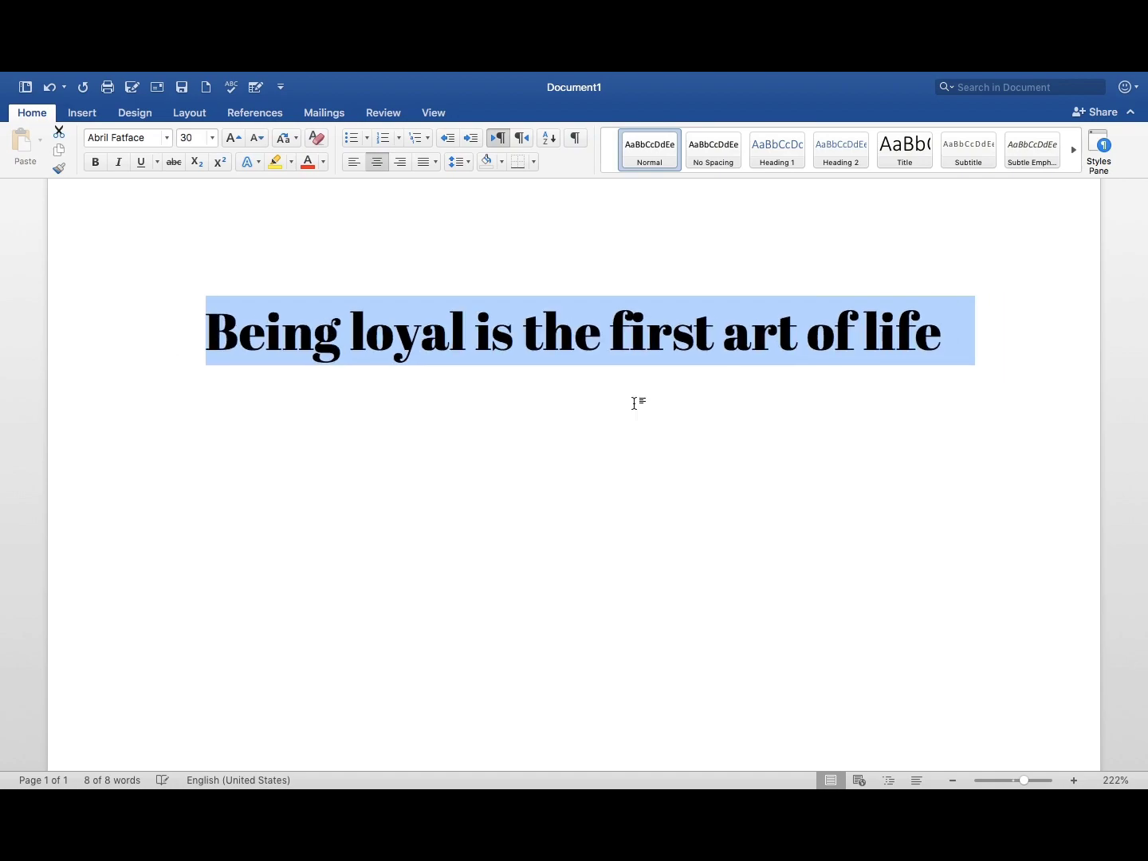
key("super+bracketleft")
key("super+bracketleft")
key("super+bracketleft")
key("super+bracketleft")
key("super+bracketleft")
key("super+bracketleft")
key("super+bracketleft")
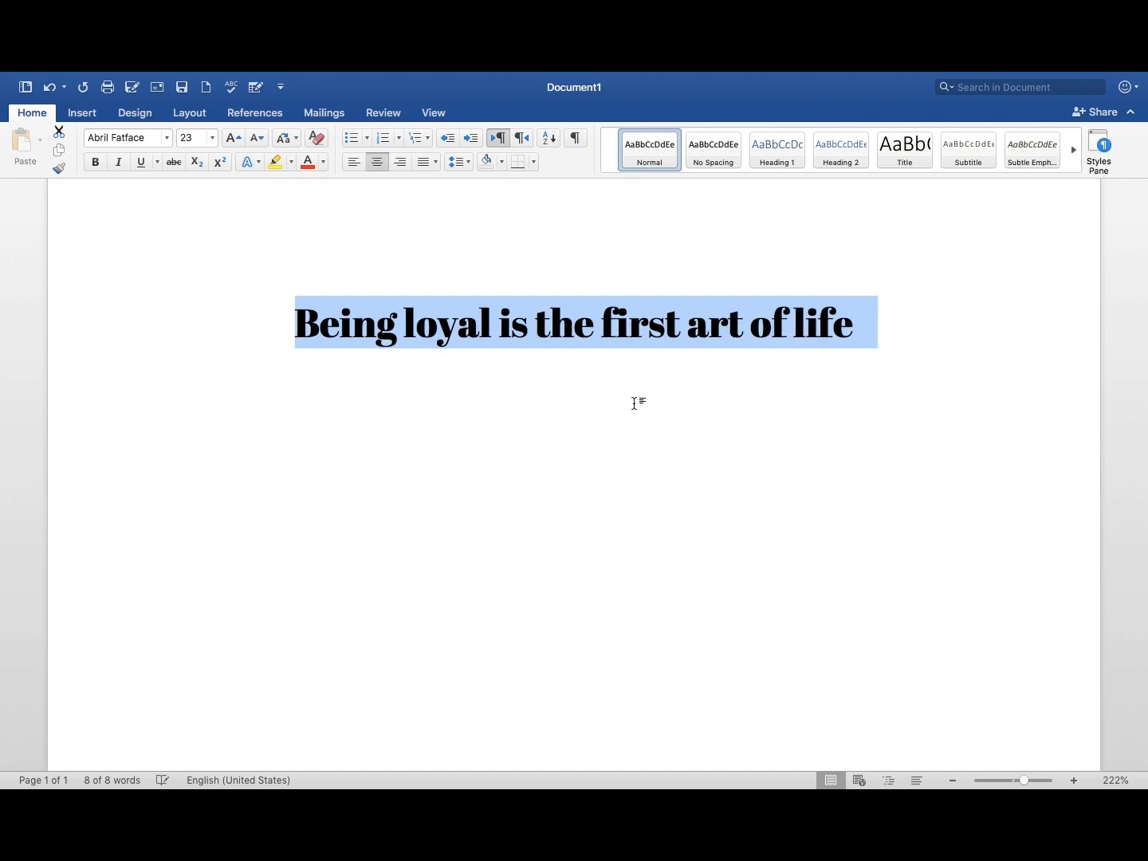
key("super+bracketleft")
key("super+bracketleft")
key("super+bracketleft")
key("super+bracketleft")
key("super+bracketleft")
key("super+bracketleft")
key("super+bracketleft")
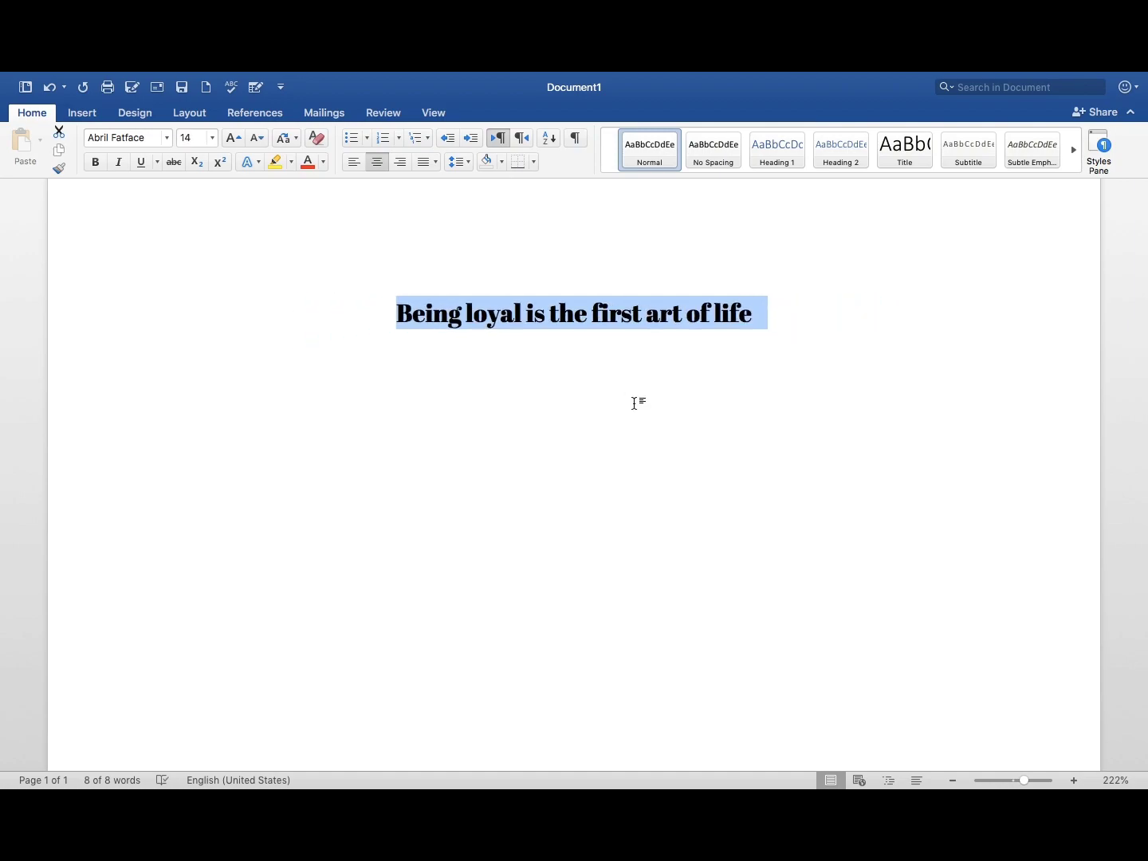
Increase the selected sentence's font size in one-point steps up to 25
key("super+bracketright")
key("super+bracketright")
key("super+bracketright")
key("super+bracketright")
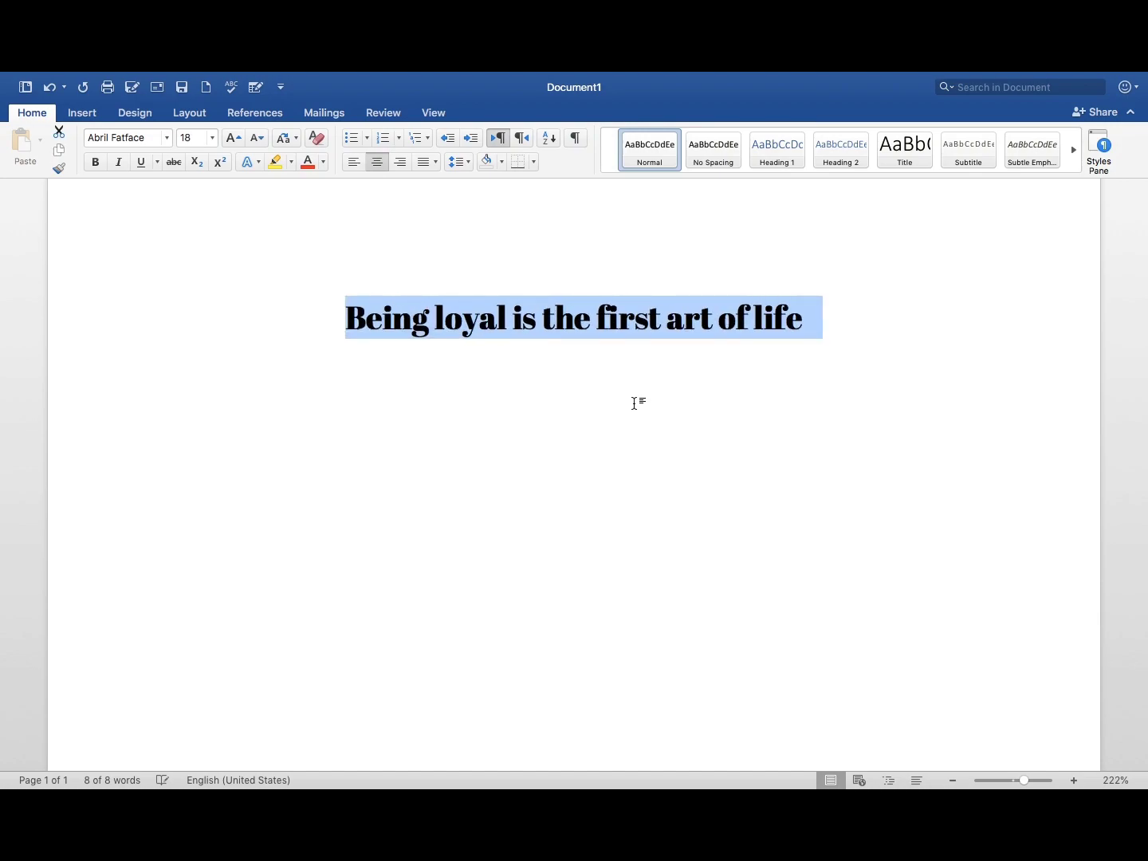
key("super+bracketright")
key("super+bracketright")
key("super+bracketright")
key("super+bracketright")
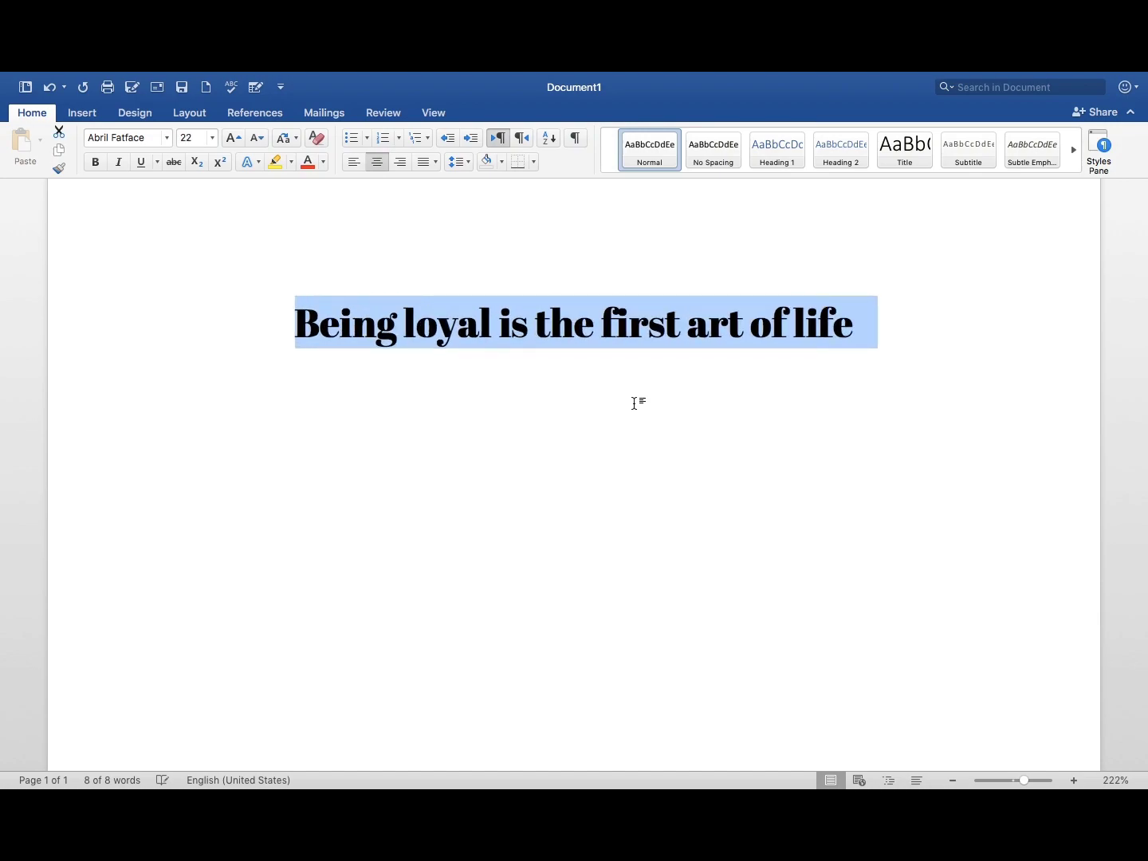
key("super+bracketright")
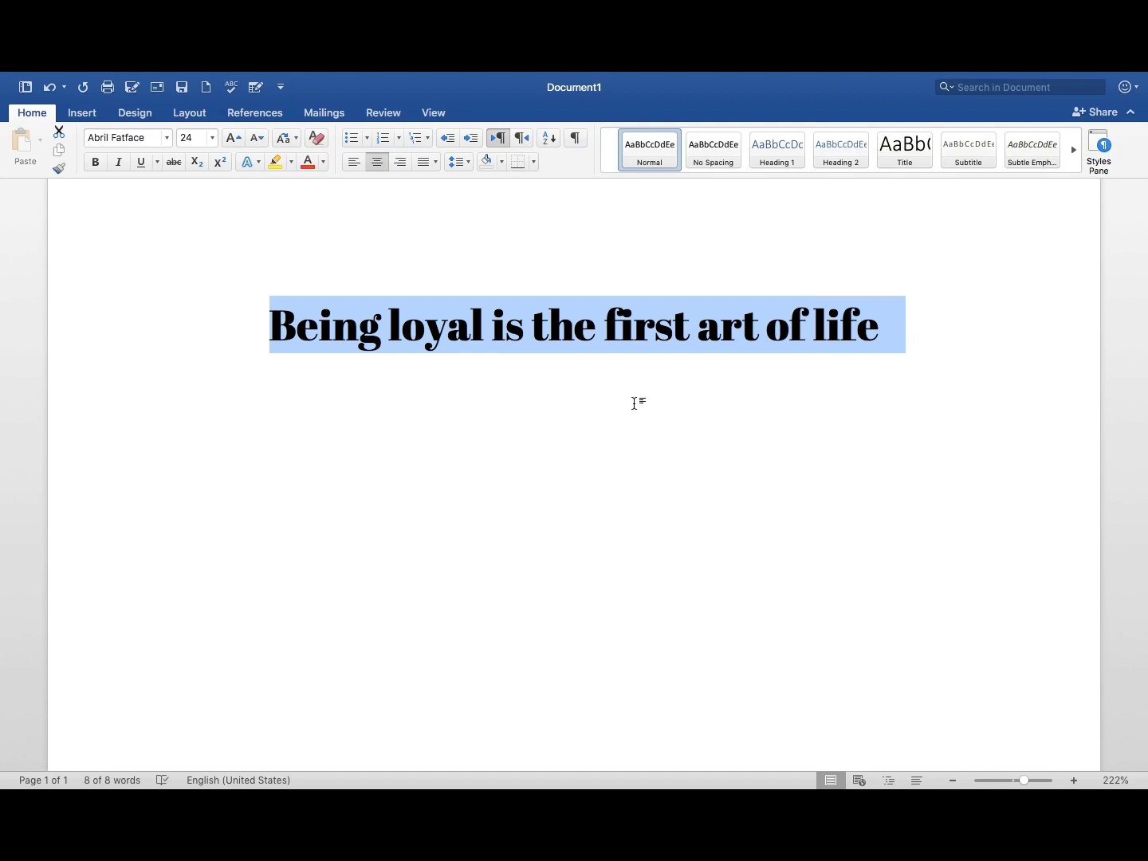
key("super+bracketright")
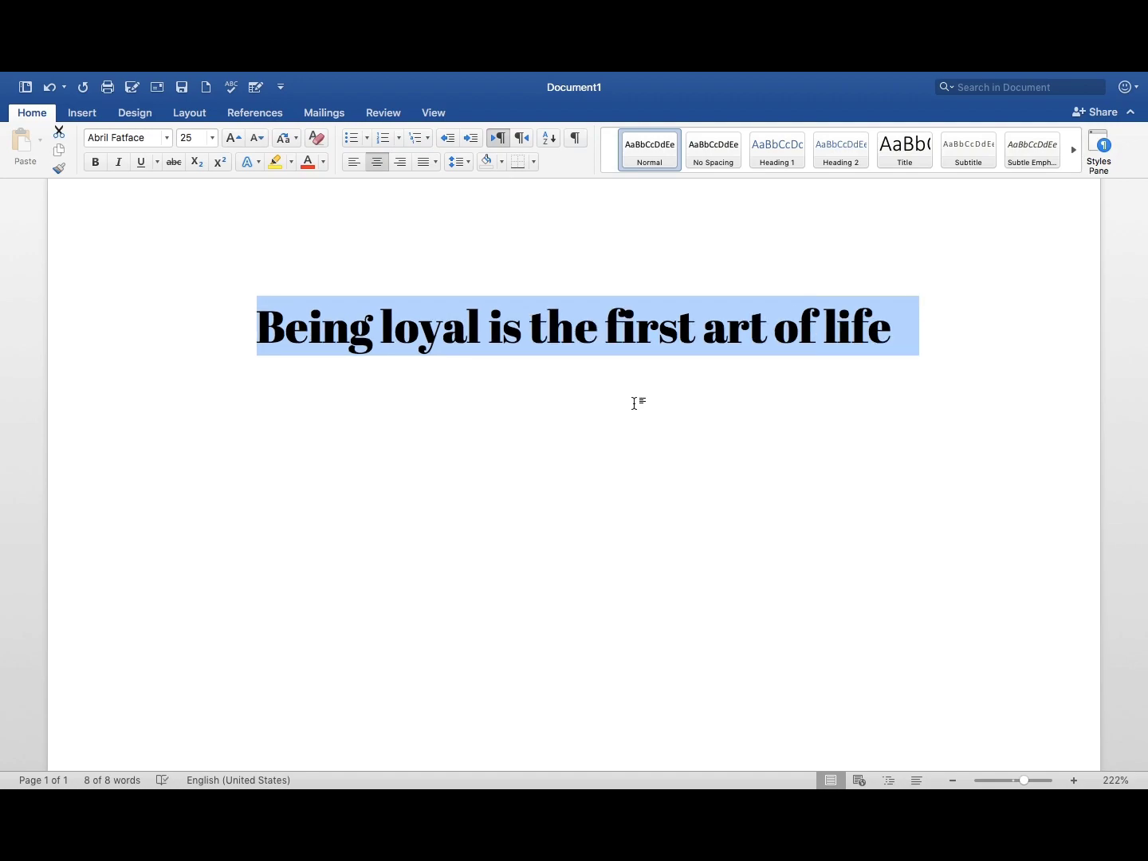
Reduce the selected sentence's font size again one point at a time until it is below 10
key("super+bracketleft")
key("super+bracketleft")
key("super+bracketleft")
key("super+bracketleft")
key("super+bracketleft")
key("super+bracketleft")
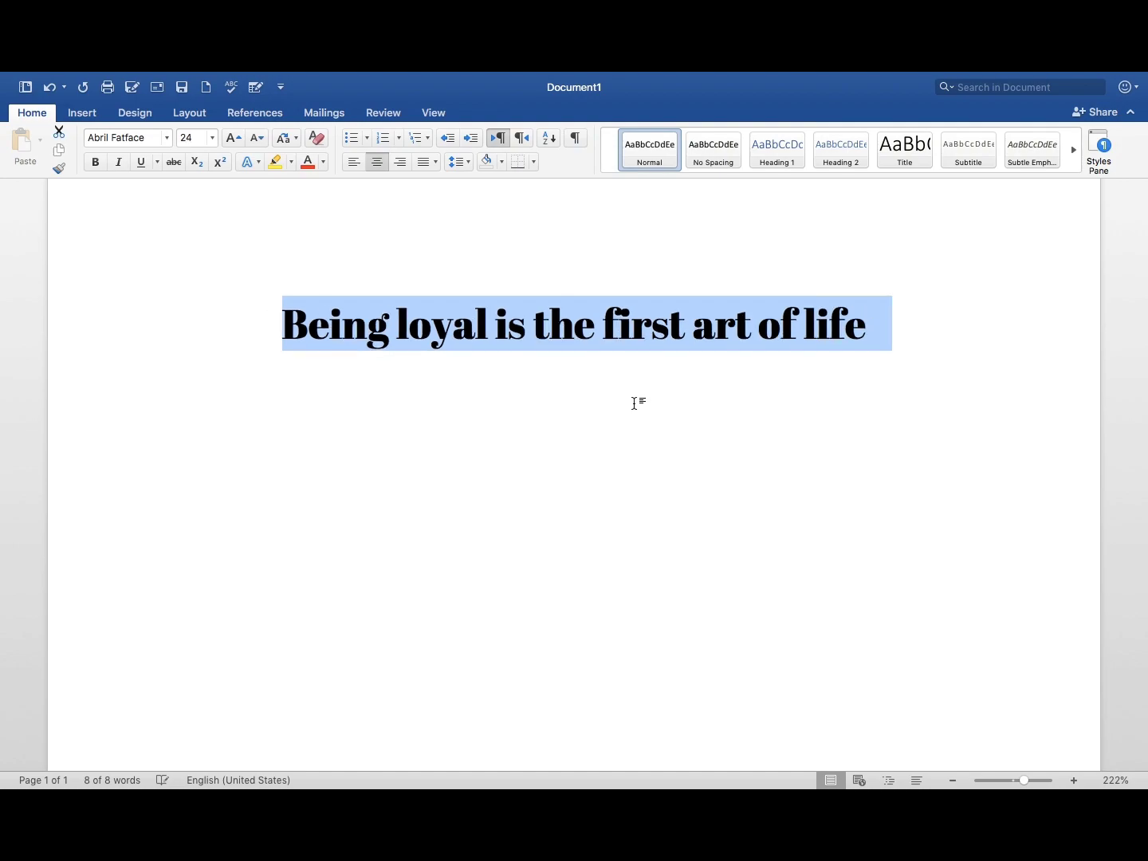
key("super+bracketleft")
key("super+bracketleft")
key("super+bracketleft")
key("super+bracketleft")
key("super+bracketleft")
key("super+bracketleft")
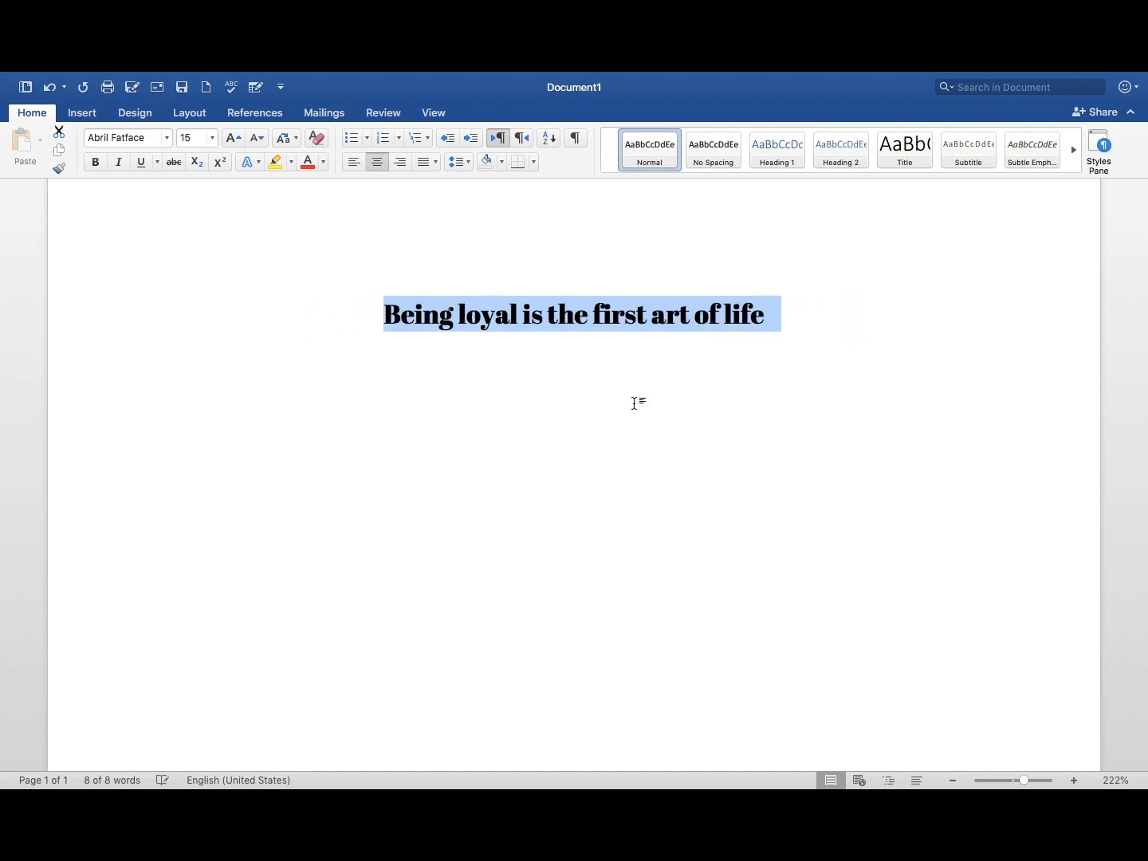
key("super+bracketleft")
key("super+bracketleft")
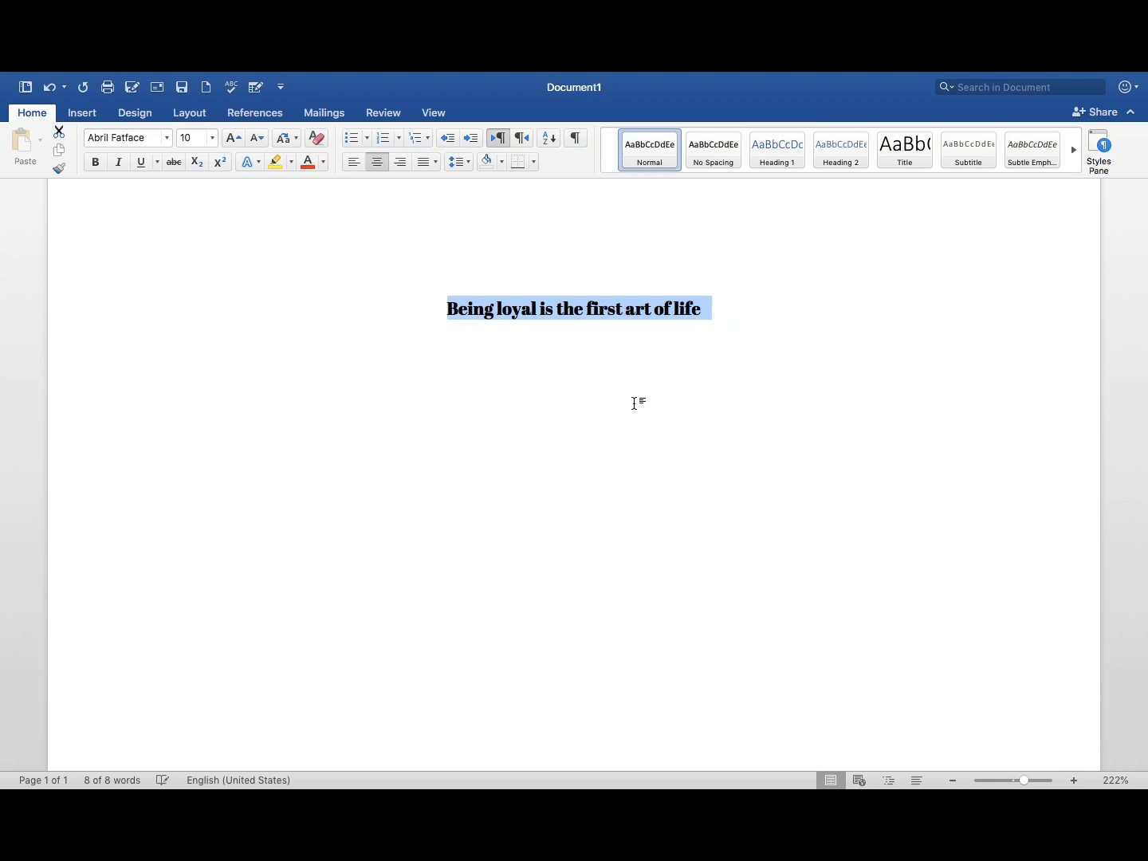
key("super+bracketleft")
key("super+bracketleft")
key("super+bracketleft")
key("super+bracketleft")
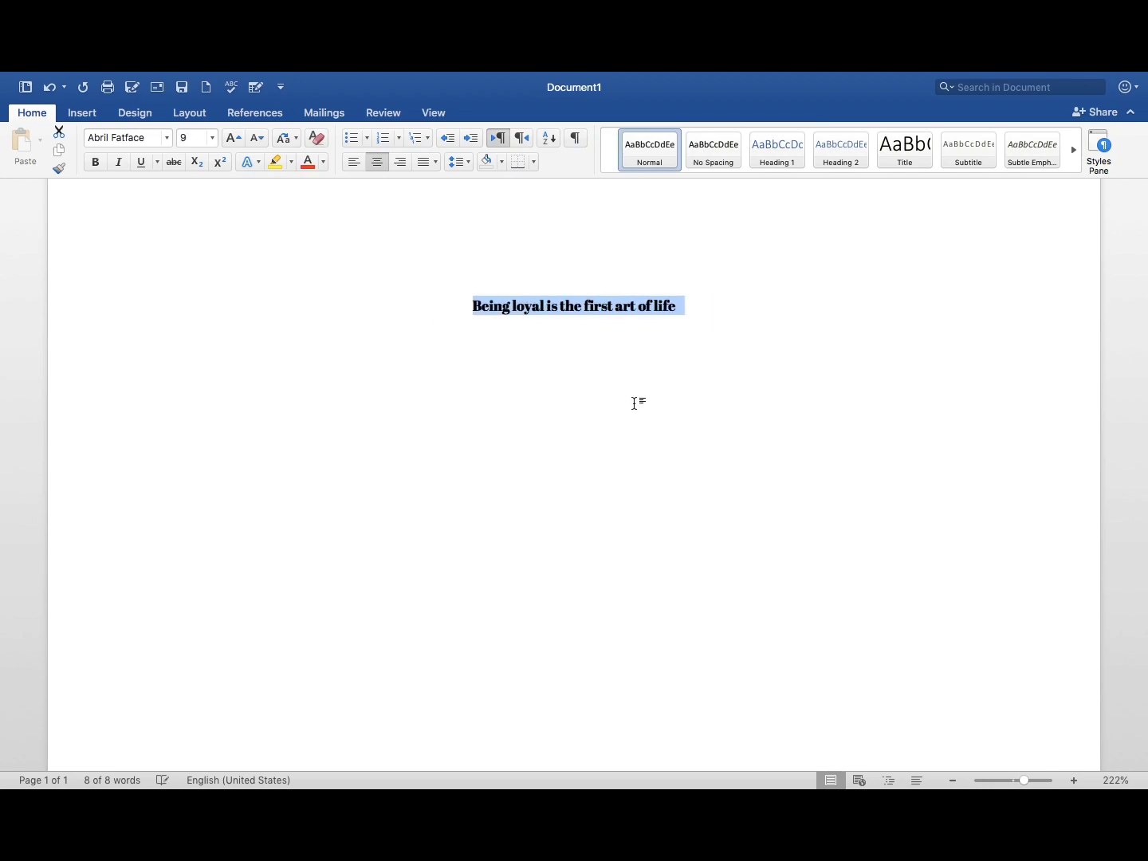
Enlarge the selected sentence one point at a time until its font size is 32
key("super+bracketright")
key("super+bracketright")
key("super+bracketright")
key("super+bracketright")
key("super+bracketright")
key("super+bracketright")
key("super+bracketright")
key("super+bracketright")
key("super+bracketright")
key("super+bracketright")
key("super+bracketright")
key("super+bracketright")
key("super+bracketright")
key("super+bracketright")
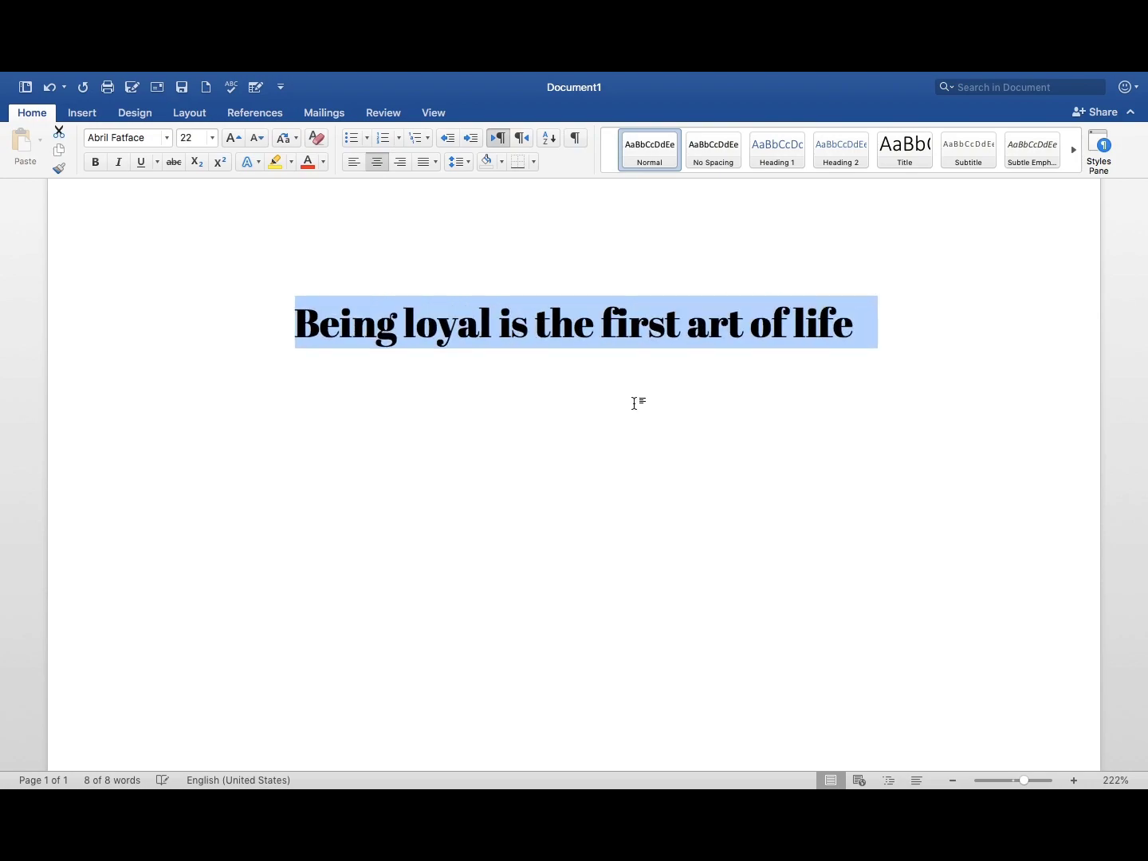
key("super+bracketright")
key("super+bracketright")
key("super+bracketright")
key("super+bracketright")
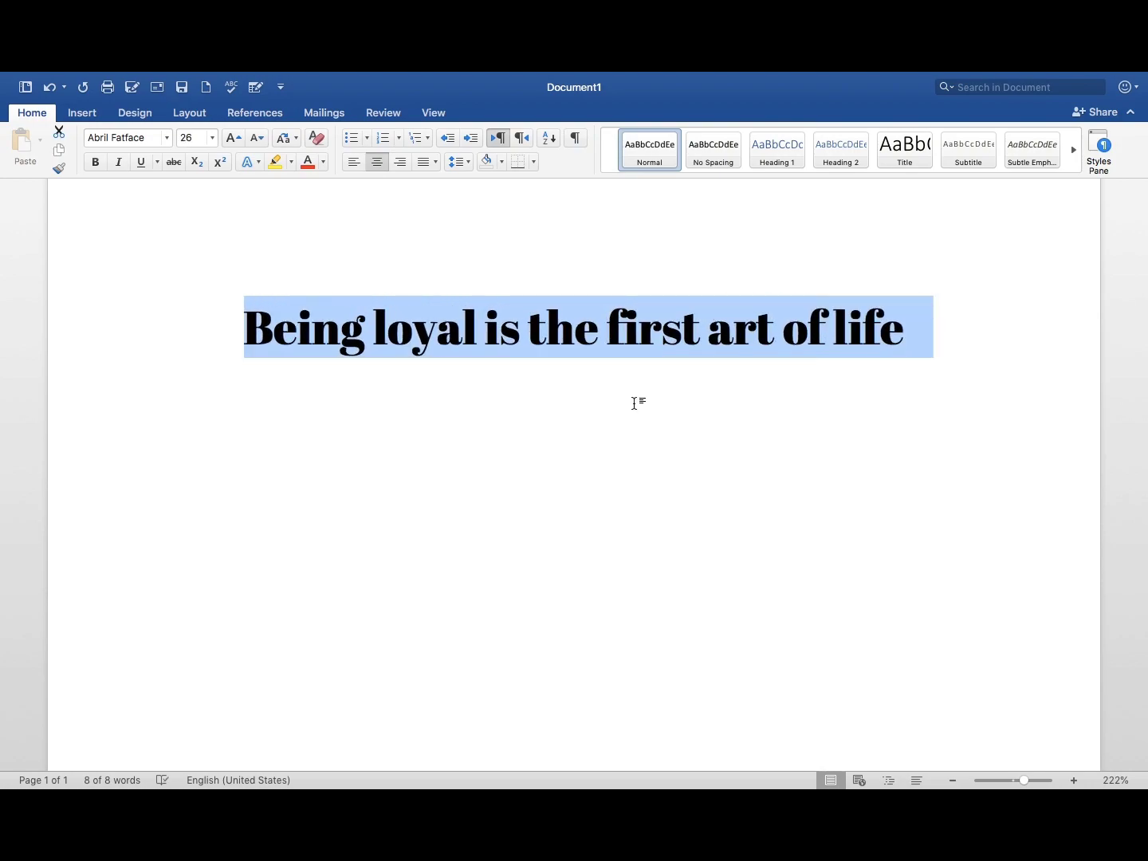
key("super+bracketright")
key("super+bracketright")
key("super+bracketright")
key("super+bracketright")
key("super+bracketright")
key("super+bracketright")
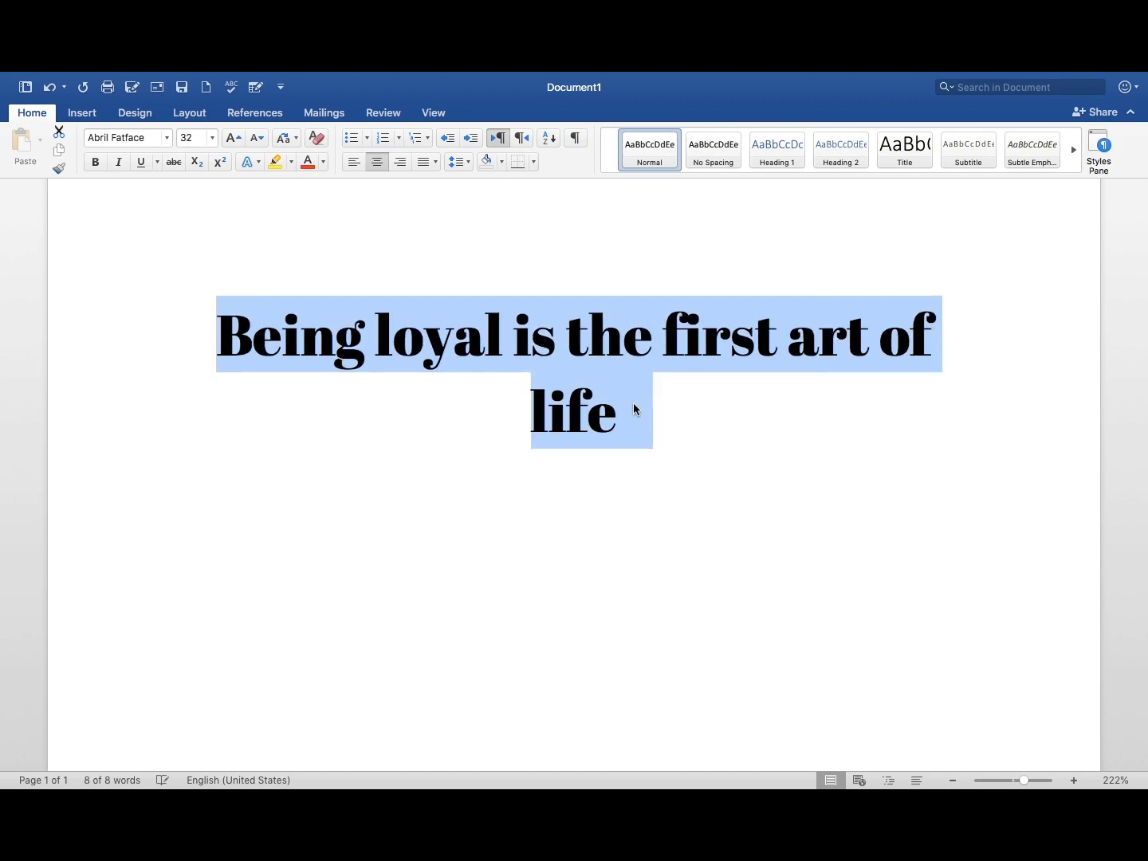
Convert the selected sentence to all capitals and return it to Sentence case with Change Case
key("super+shift+a")
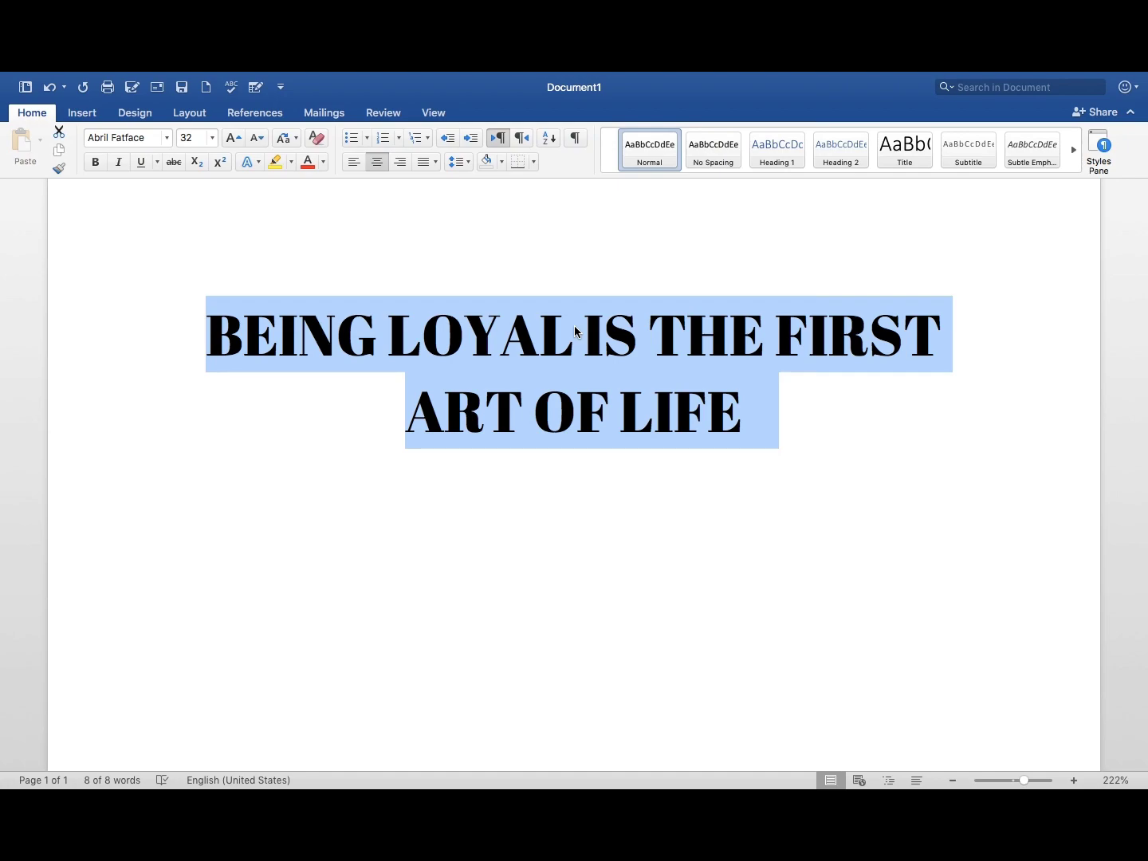
left_click(294, 141)
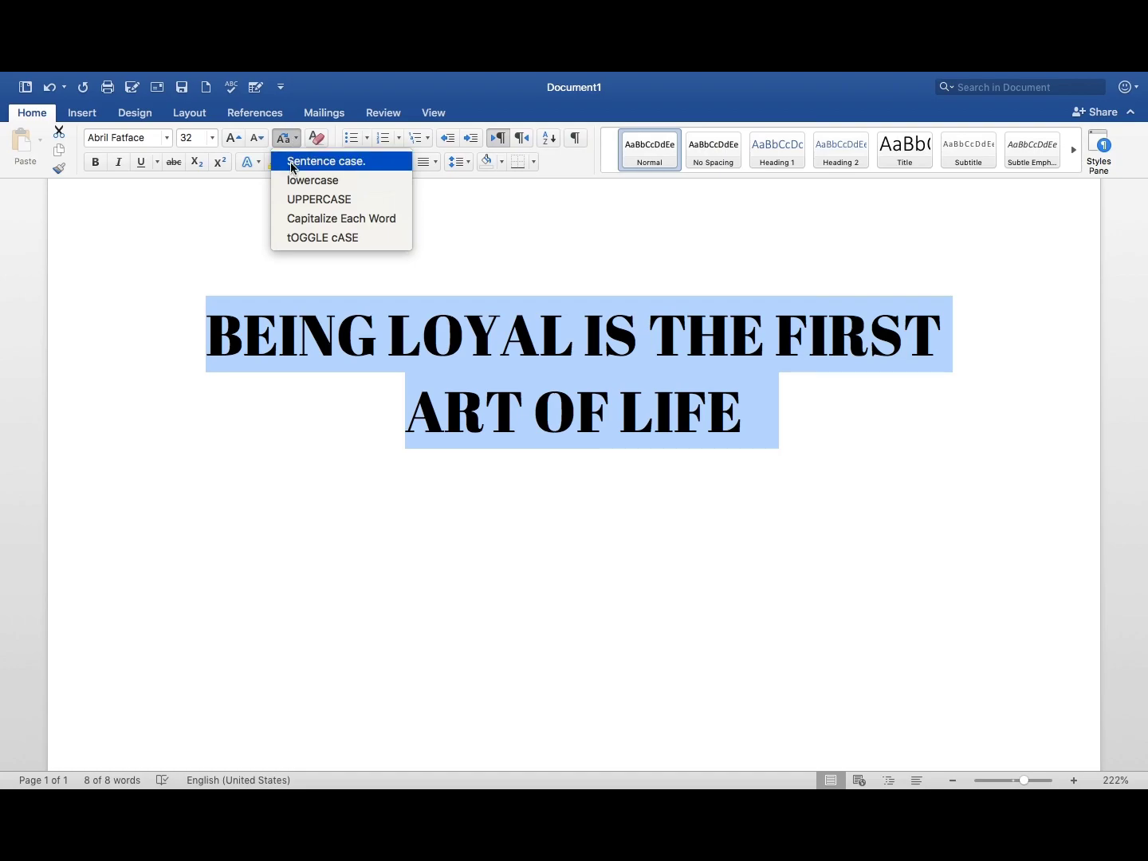
left_click(292, 168)
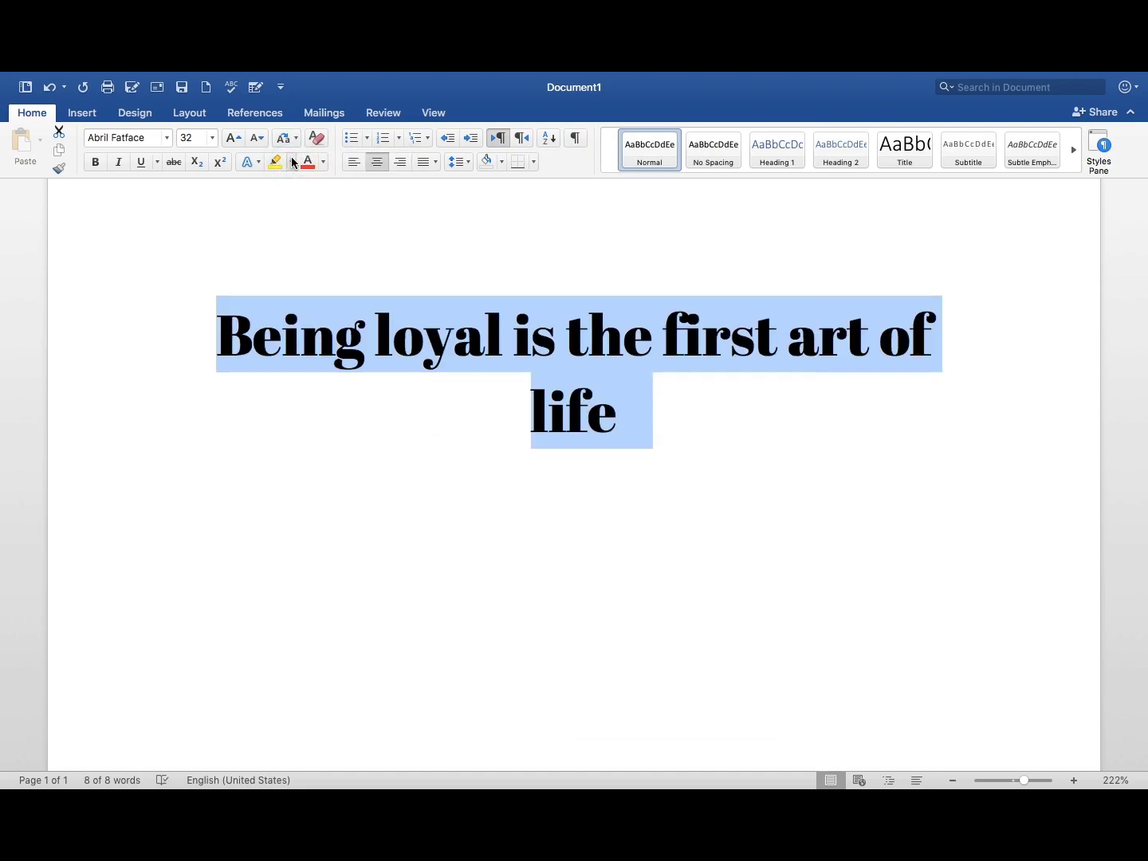
Change the selected sentence's case to lowercase and follow it with UPPERCASE
left_click(297, 140)
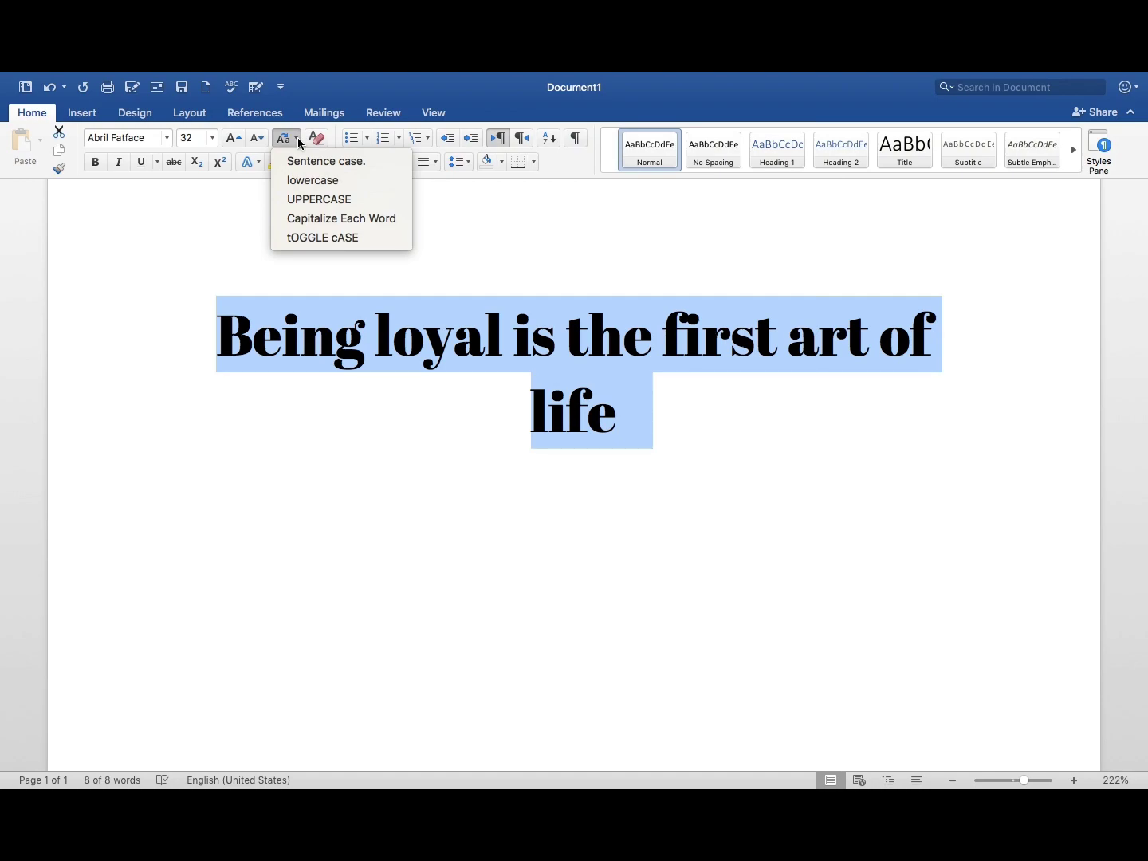
left_click(297, 184)
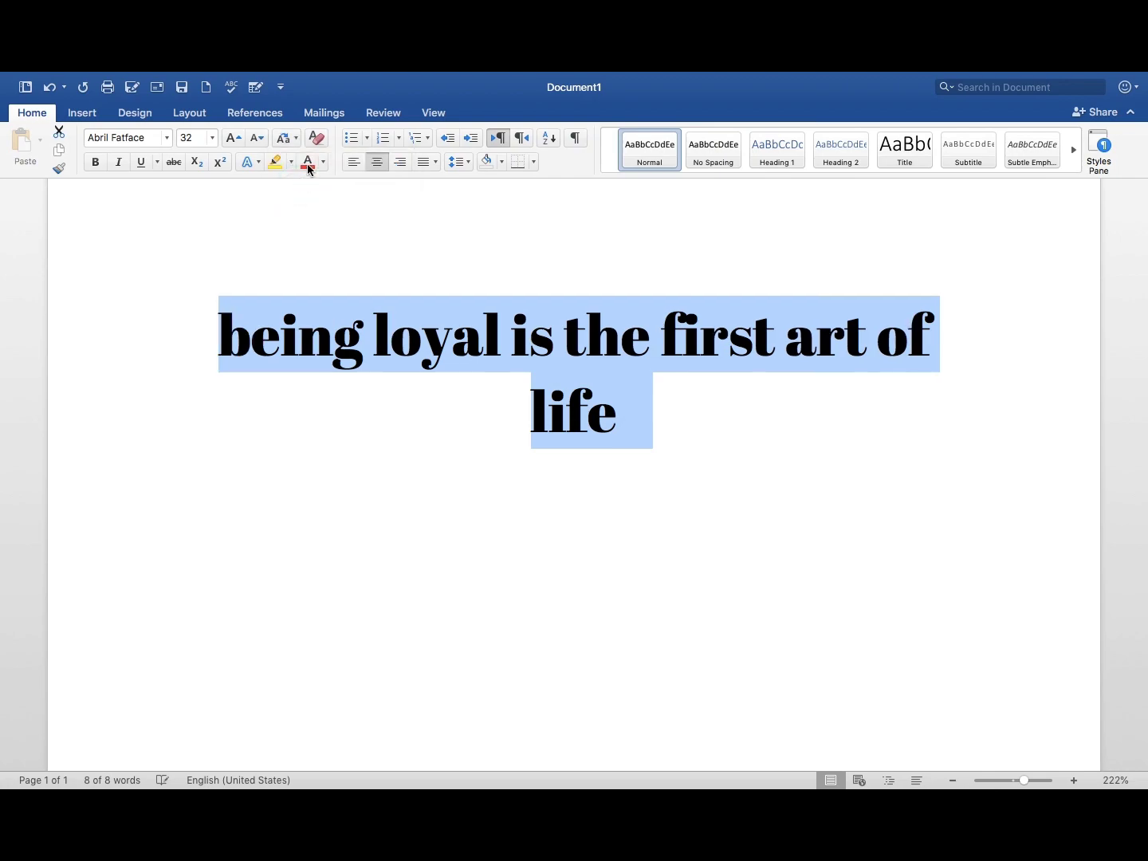
left_click(291, 141)
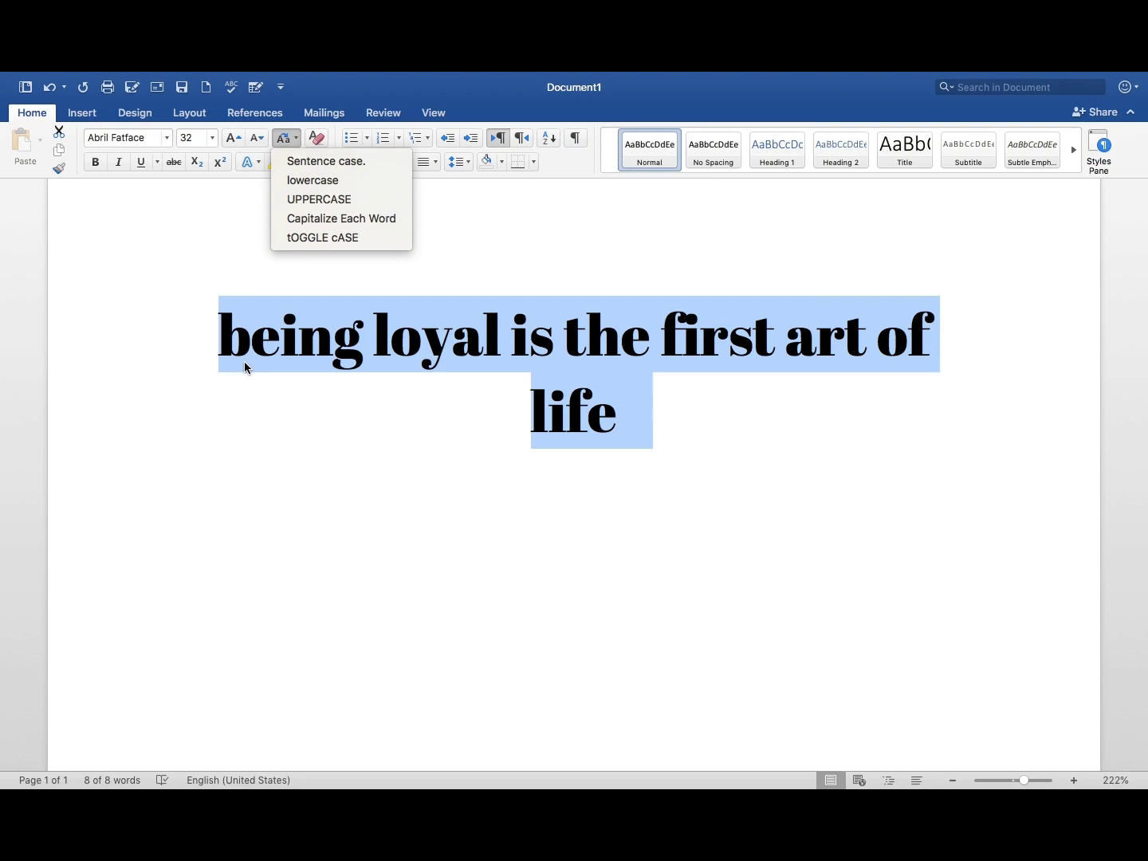
left_click(309, 205)
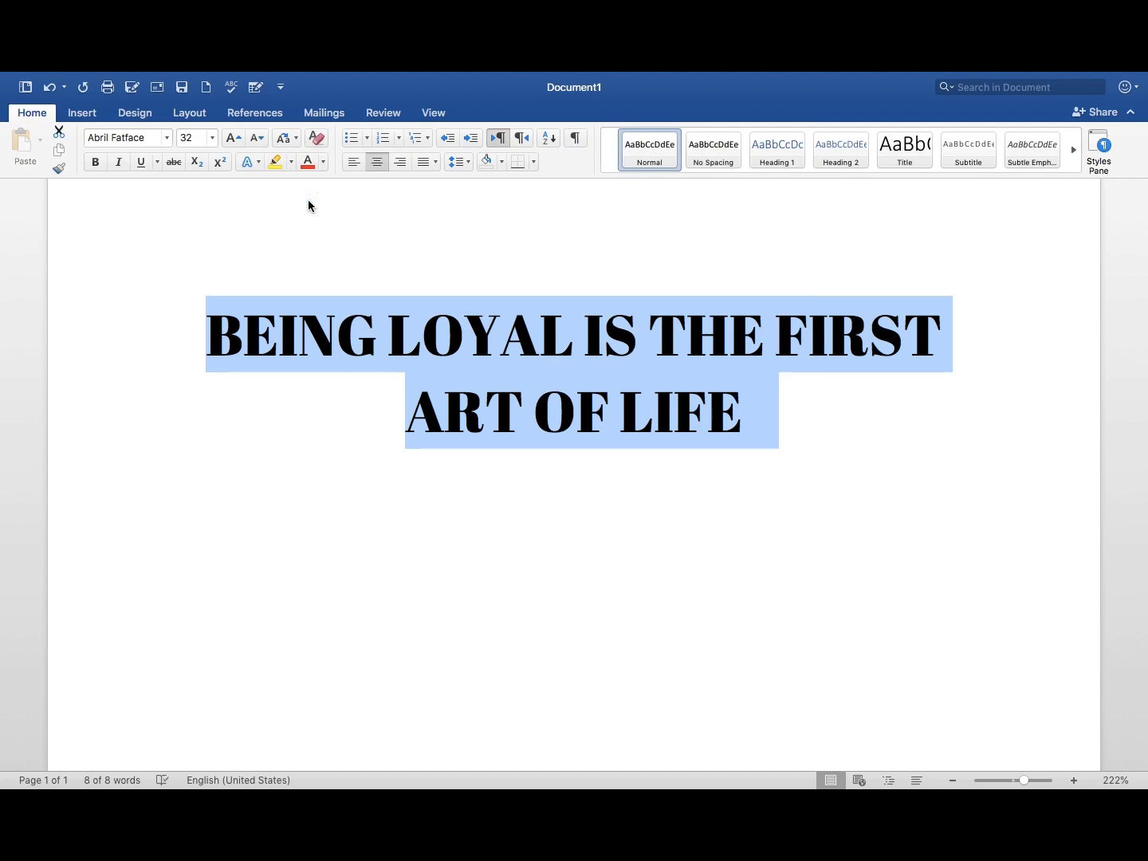
Apply Capitalize Each Word to the selected sentence, followed by tOGGLE cASE
left_click(287, 138)
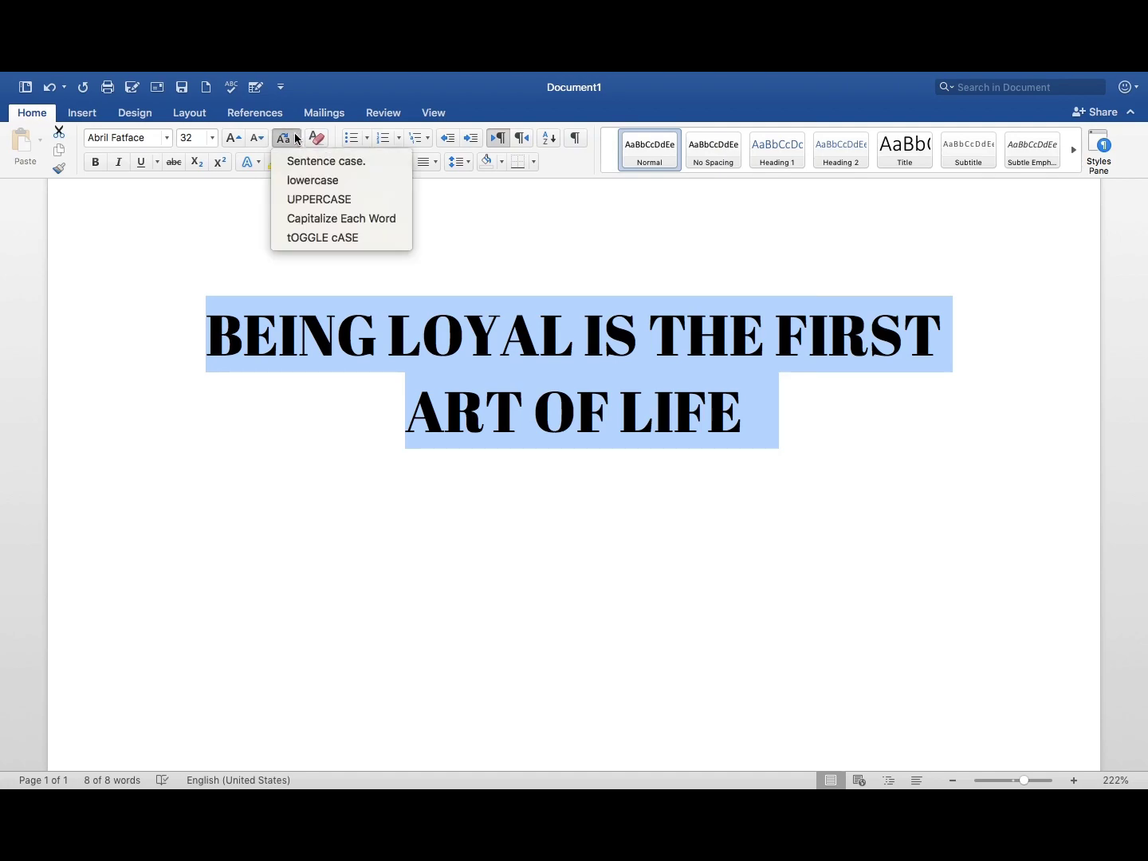
left_click(304, 218)
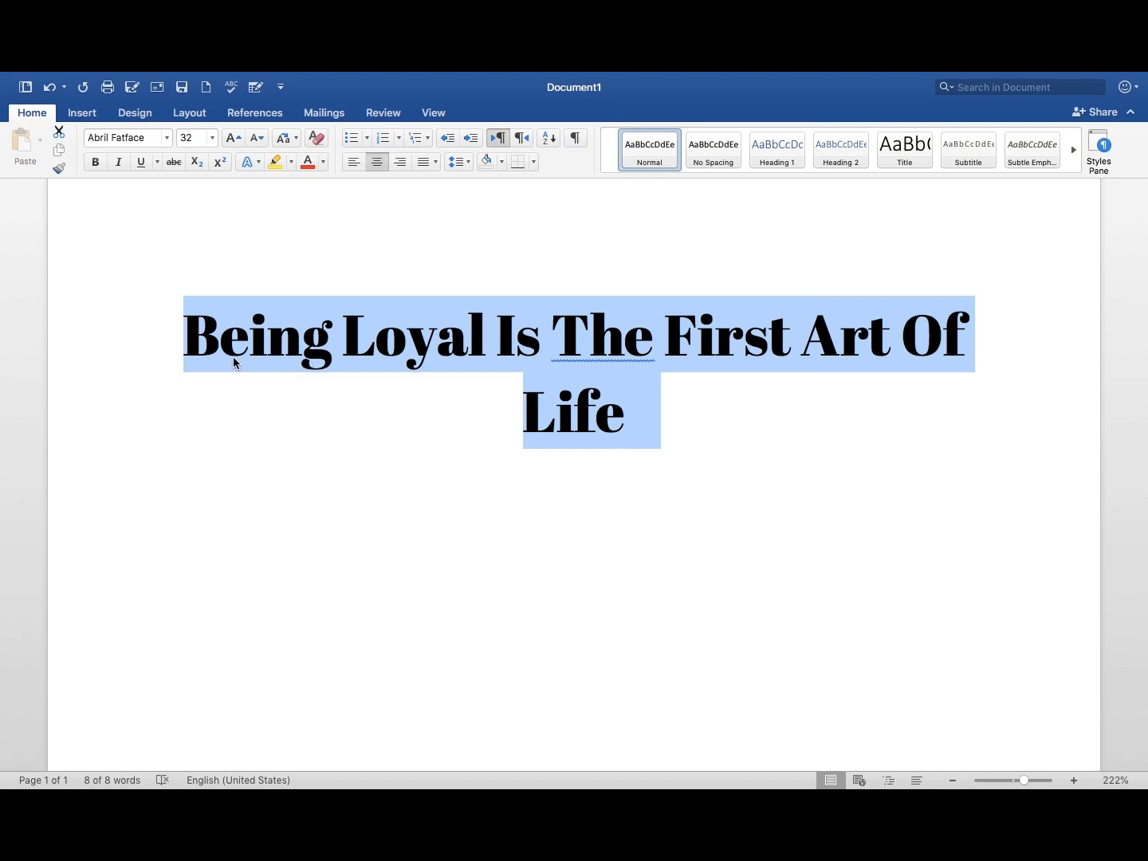
left_click(295, 138)
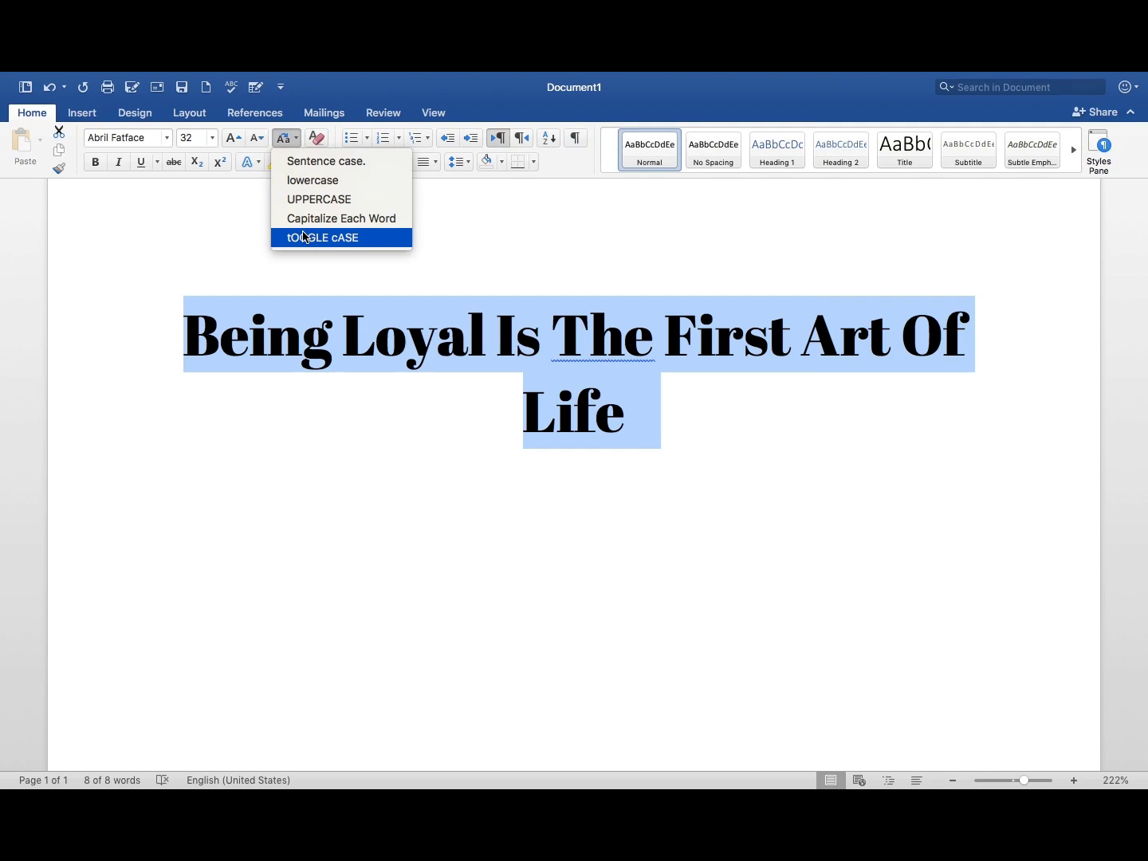
left_click(304, 236)
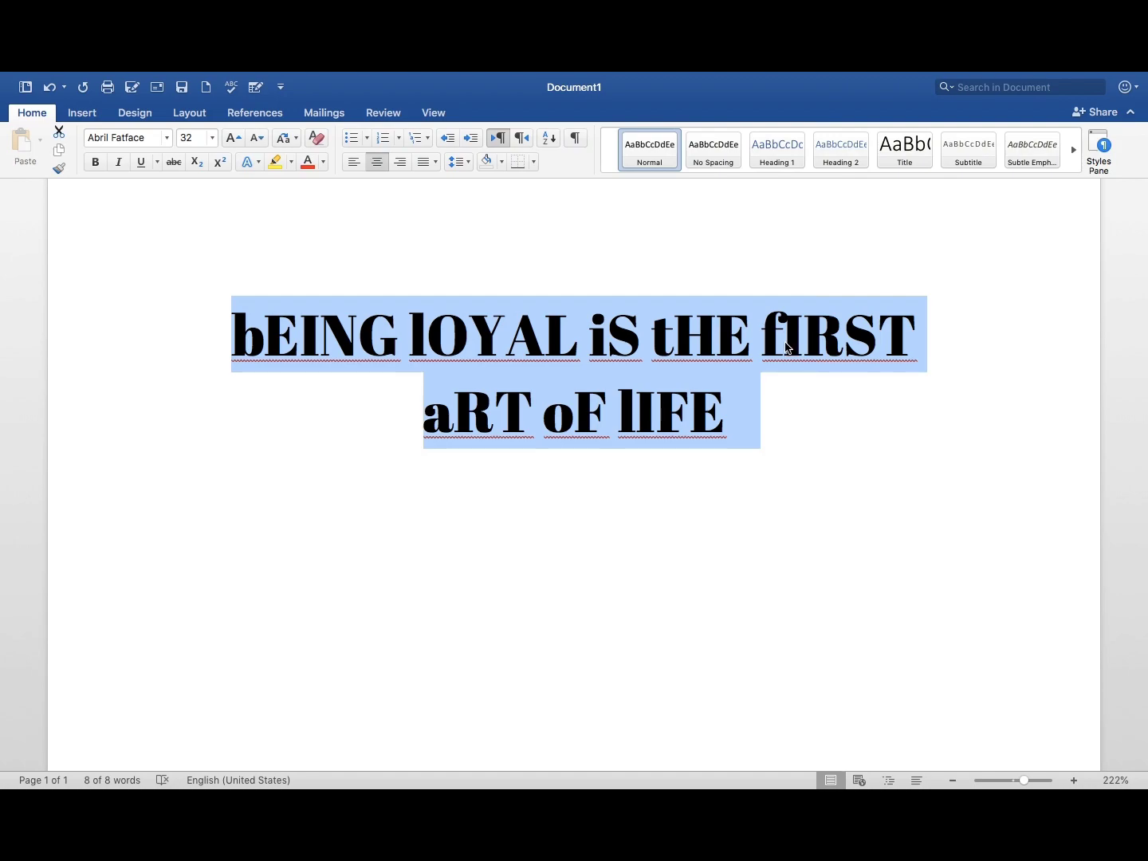
Set the selected sentence to Sentence case so only its first letter is capitalized
left_click(284, 139)
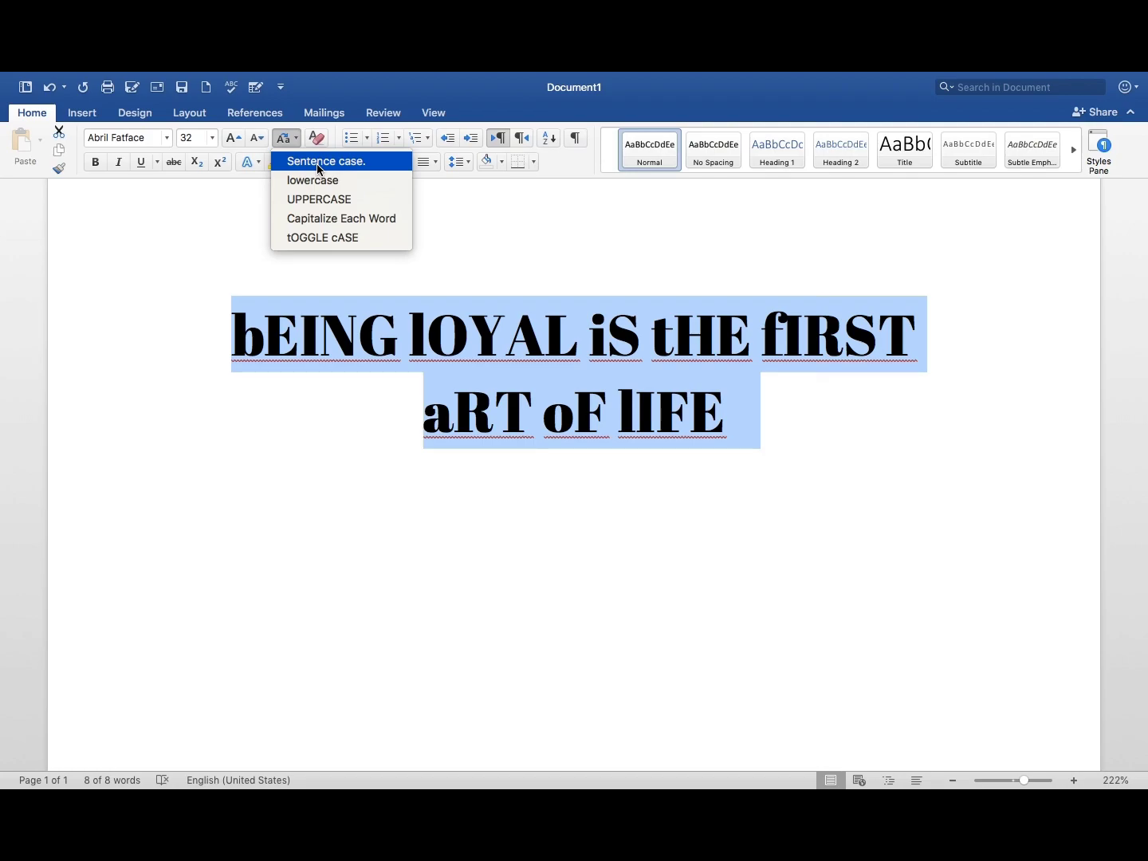
left_click(318, 162)
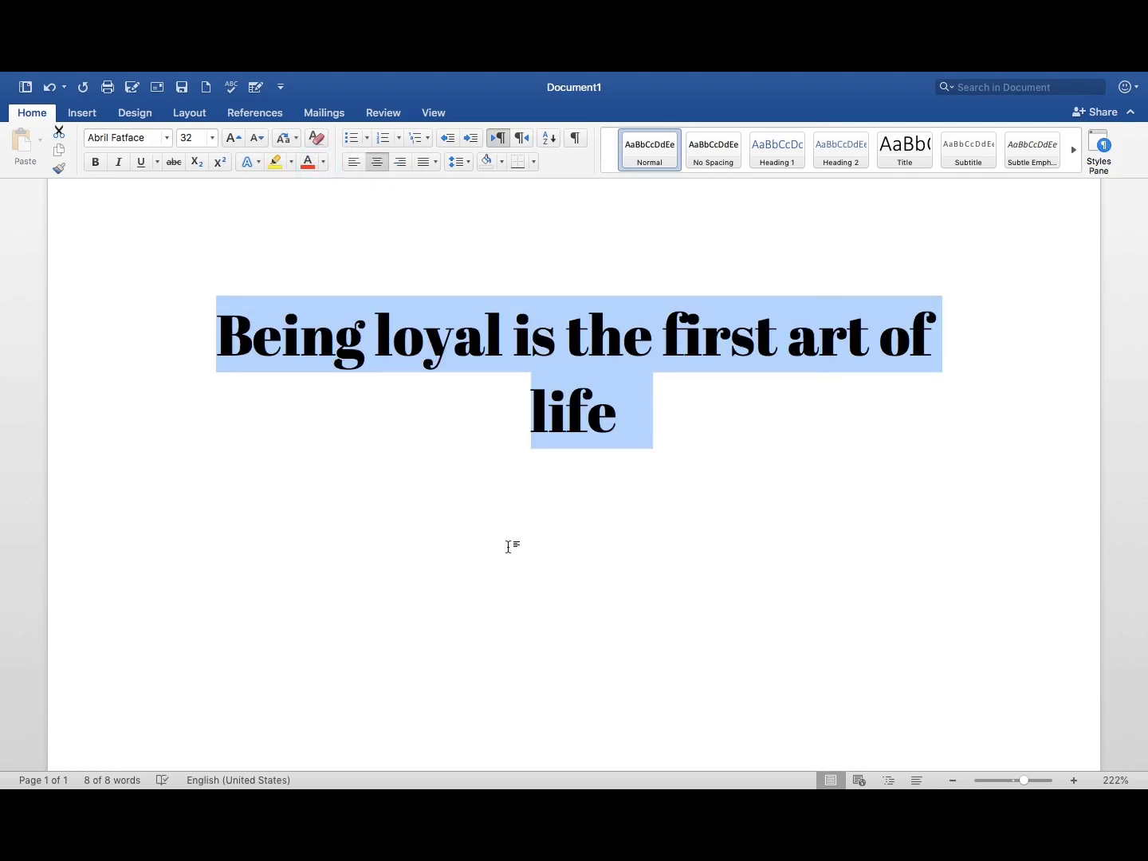